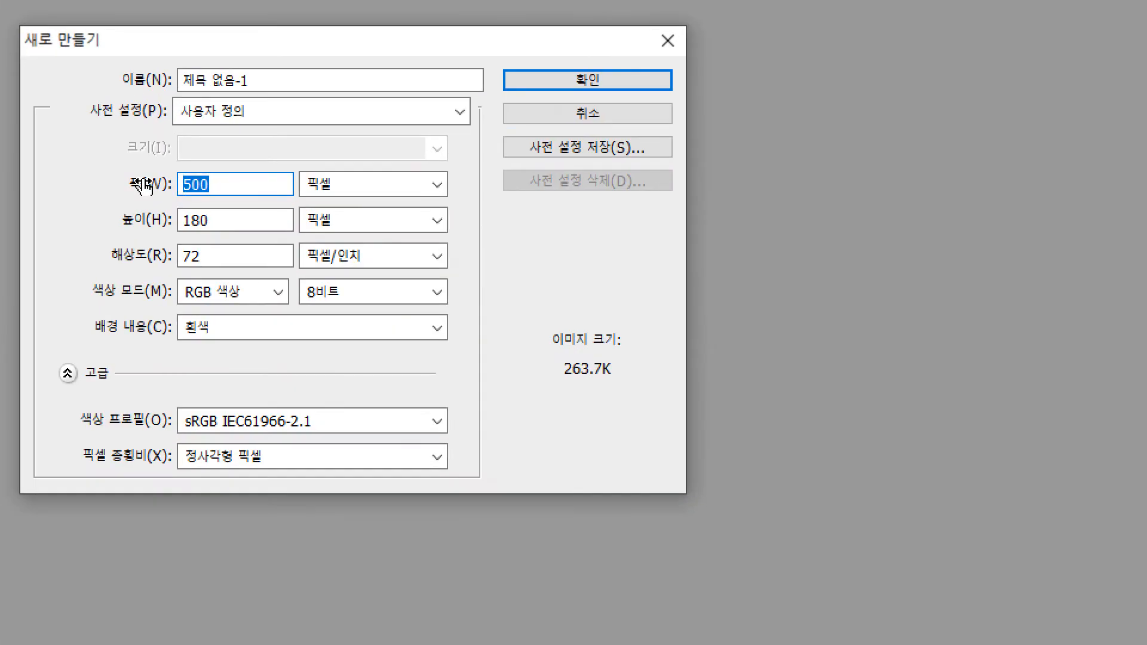
Create a new document 1000 pixels wide and 1000 pixels high.
text(1000)
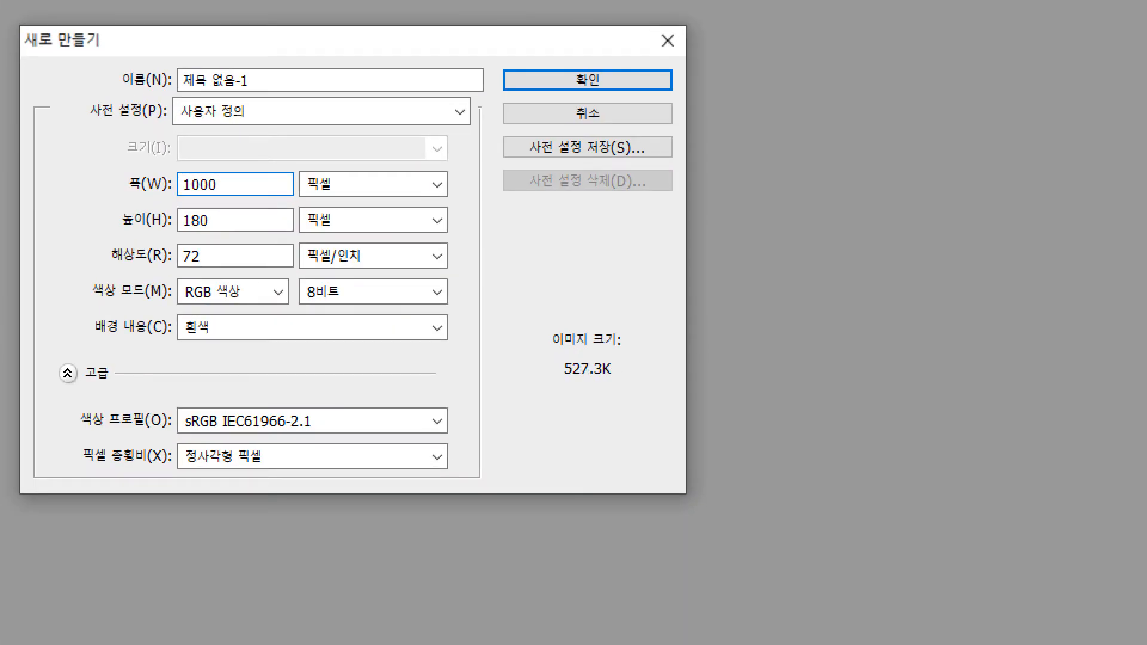
key(Tab)
text(1000)
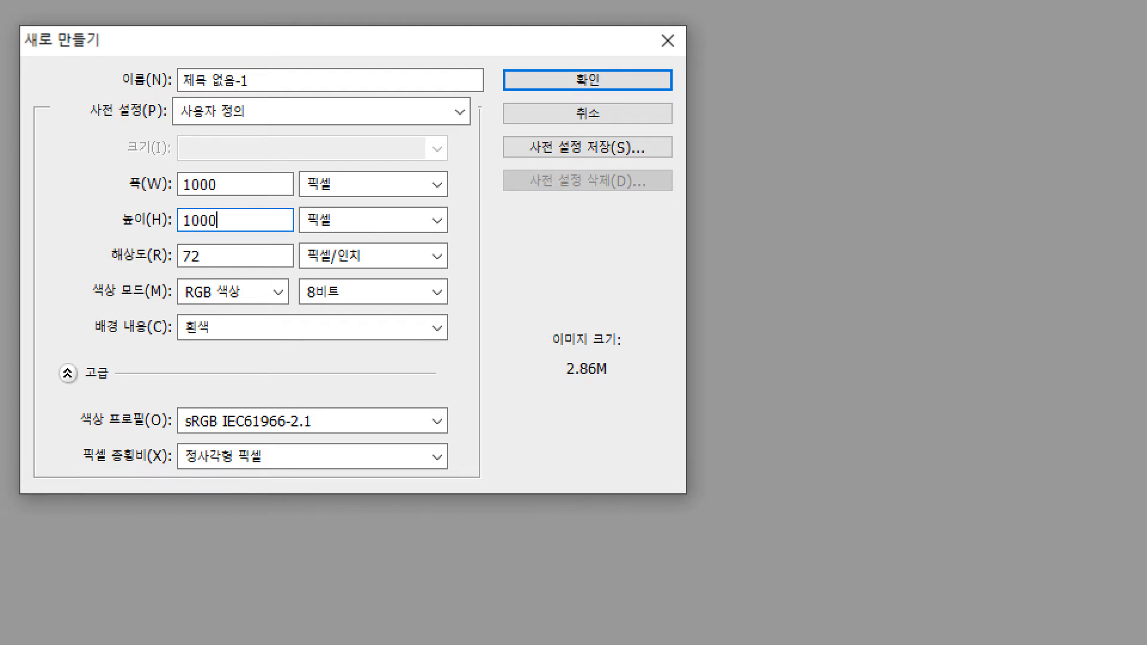
key(Return)
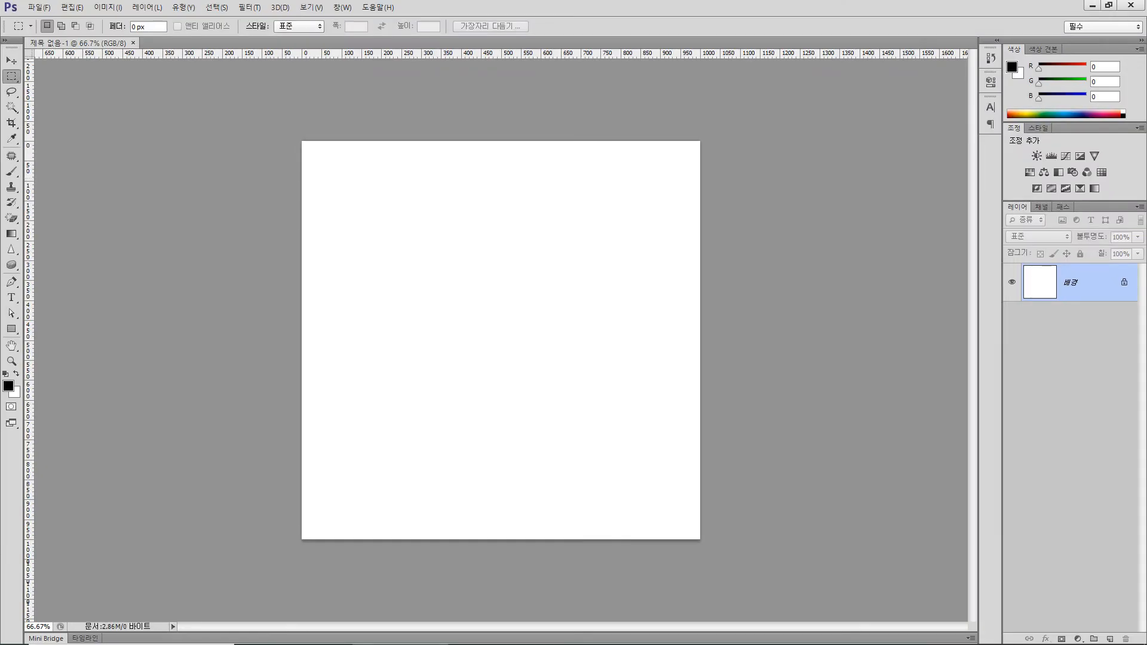
Draw a rectangle shape about 209 × 211 px in the upper-left part of the canvas.
scroll(321, 236, up, 1)
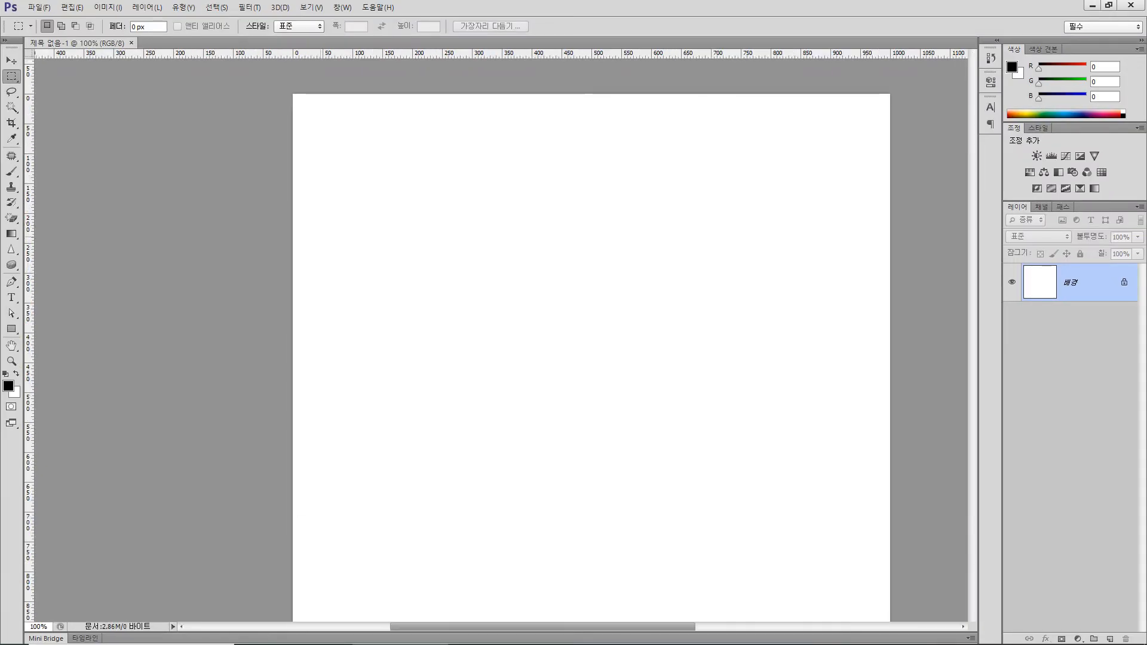
drag(361, 270, 124, 248)
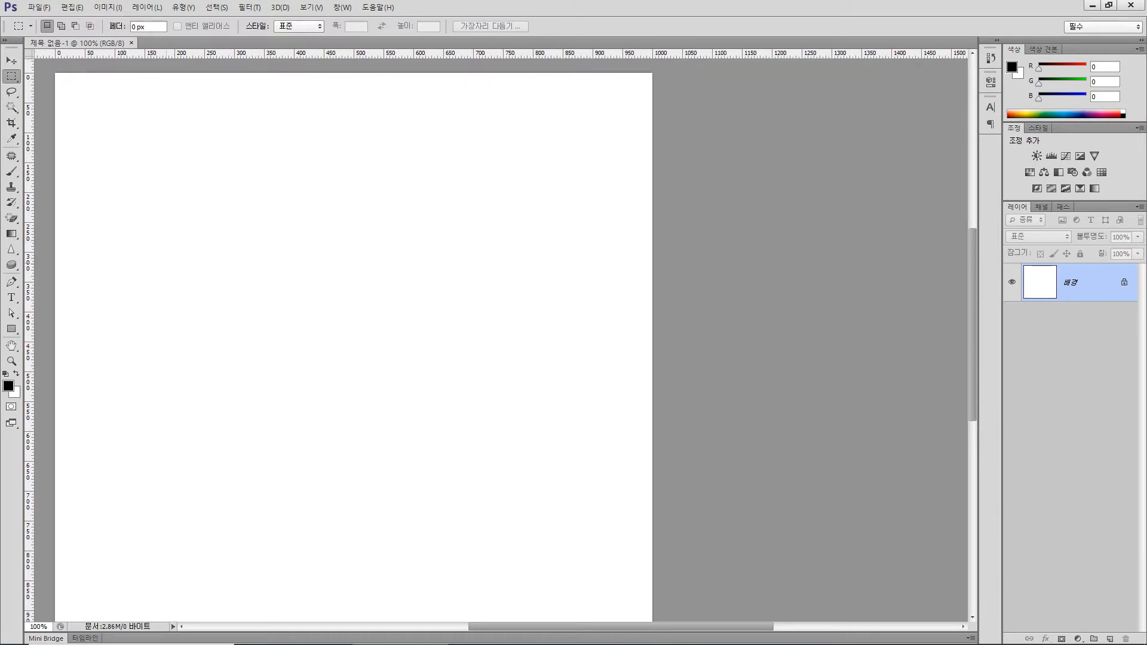
click(12, 329)
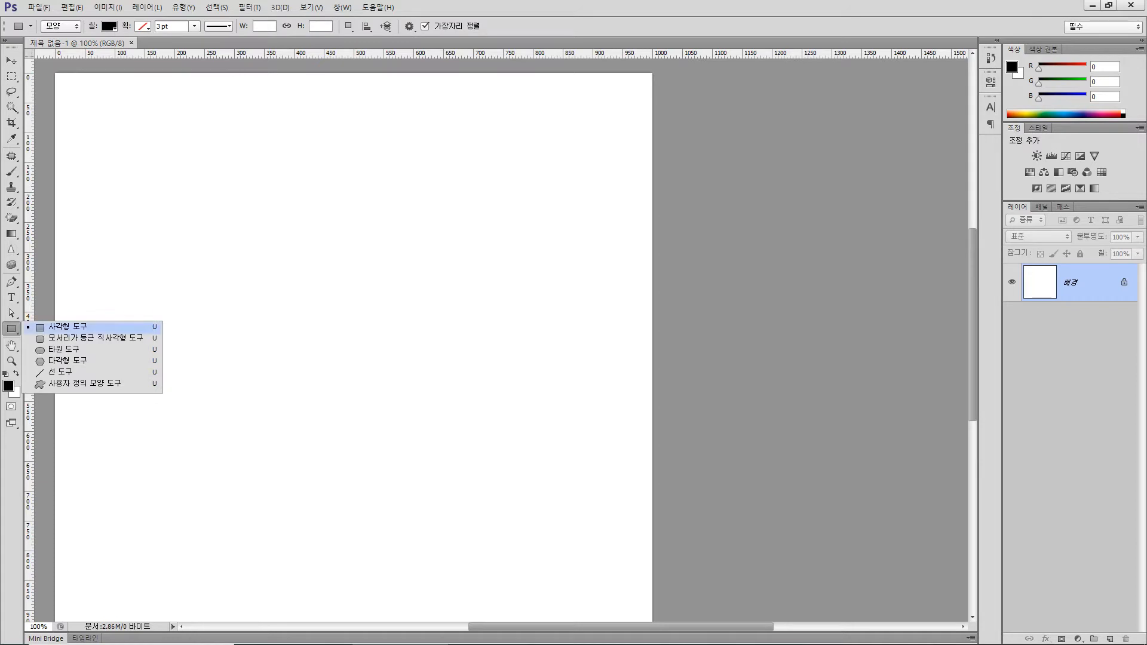
click(68, 326)
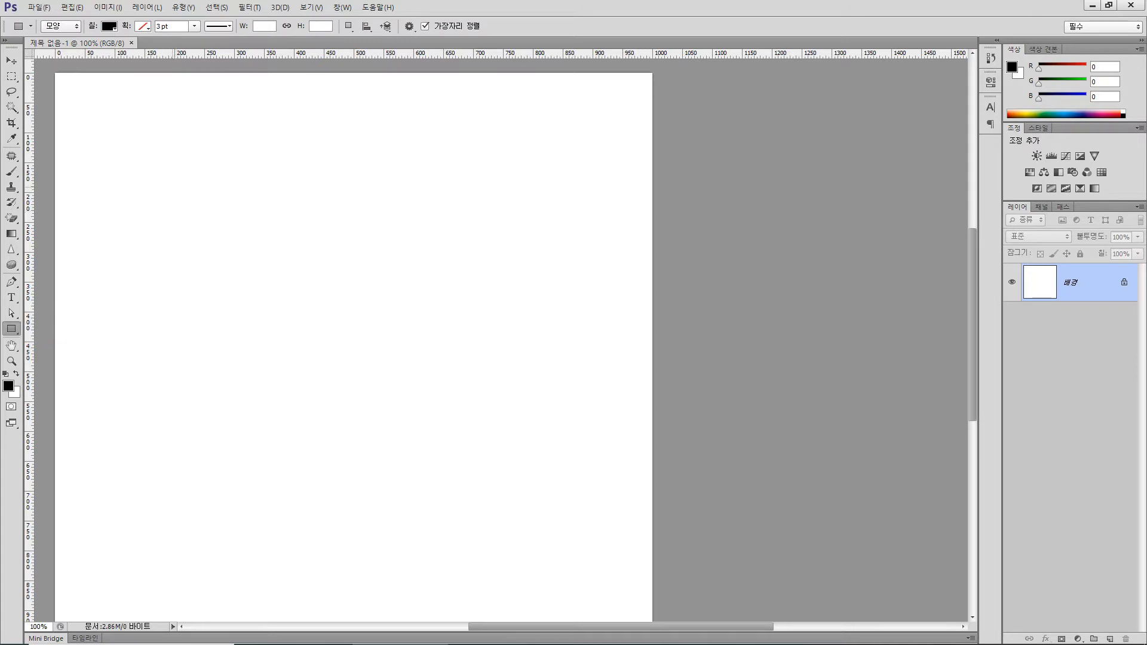
drag(158, 172, 283, 296)
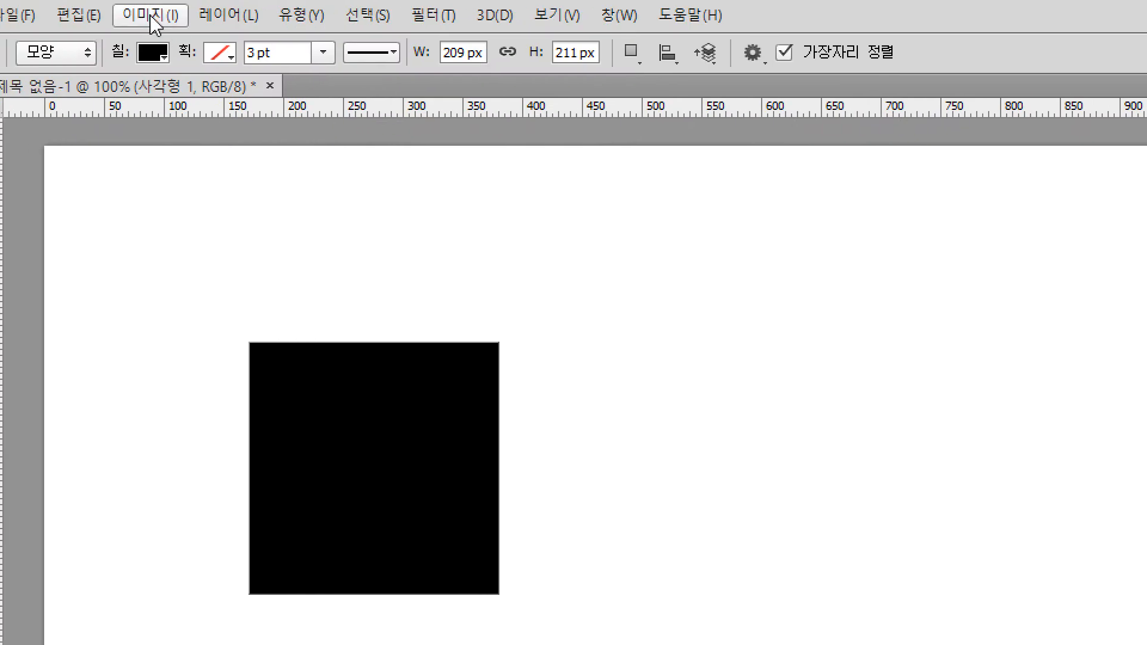
Change the rectangle's fill colour to bright cyan.
click(151, 58)
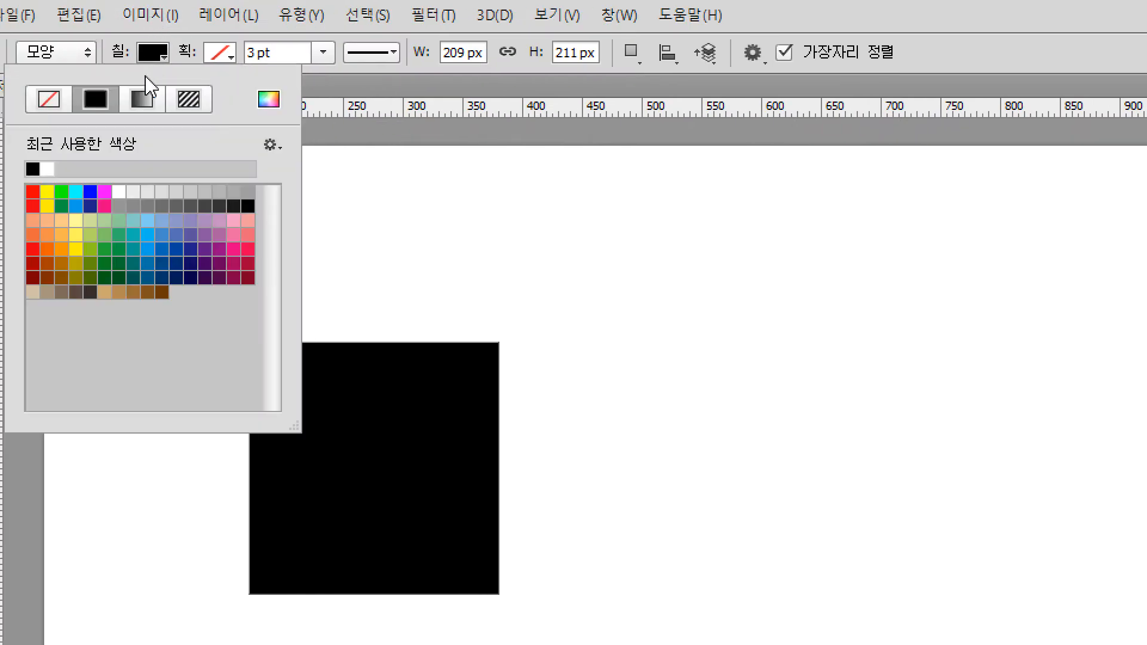
click(142, 191)
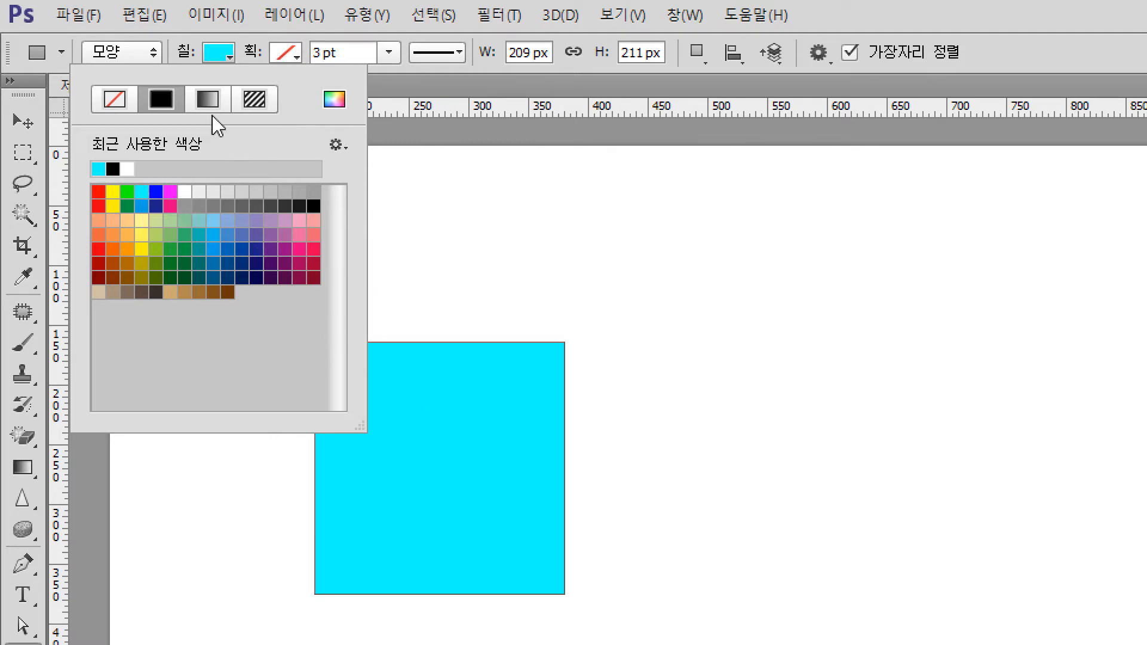
click(222, 57)
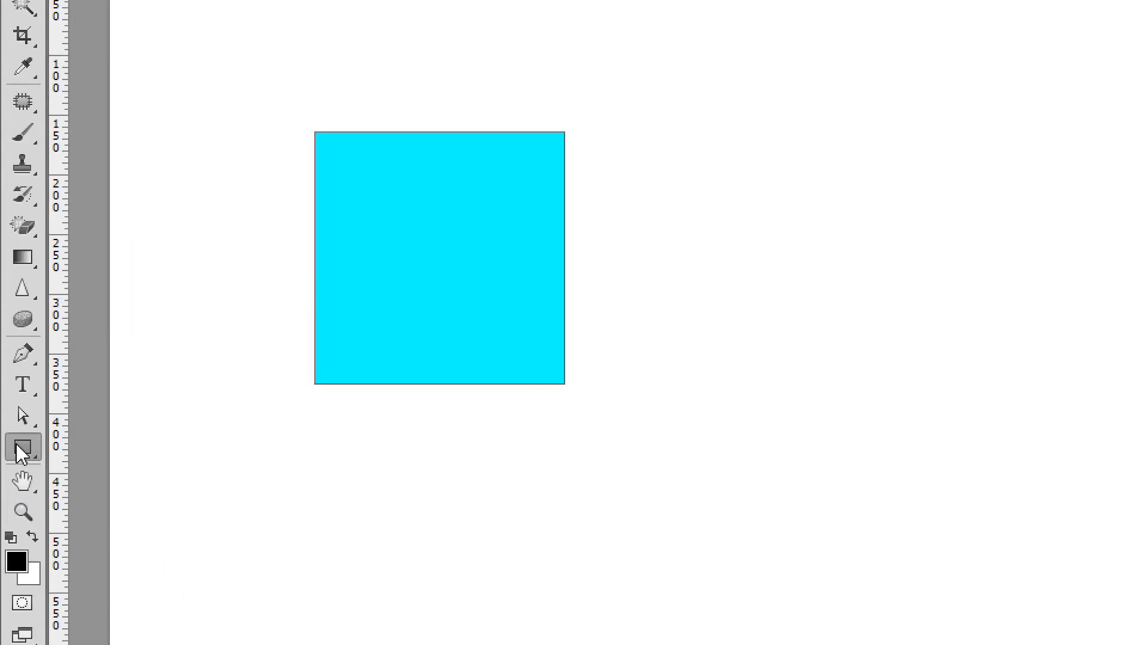
Activate the Rectangular Marquee tool.
click(21, 89)
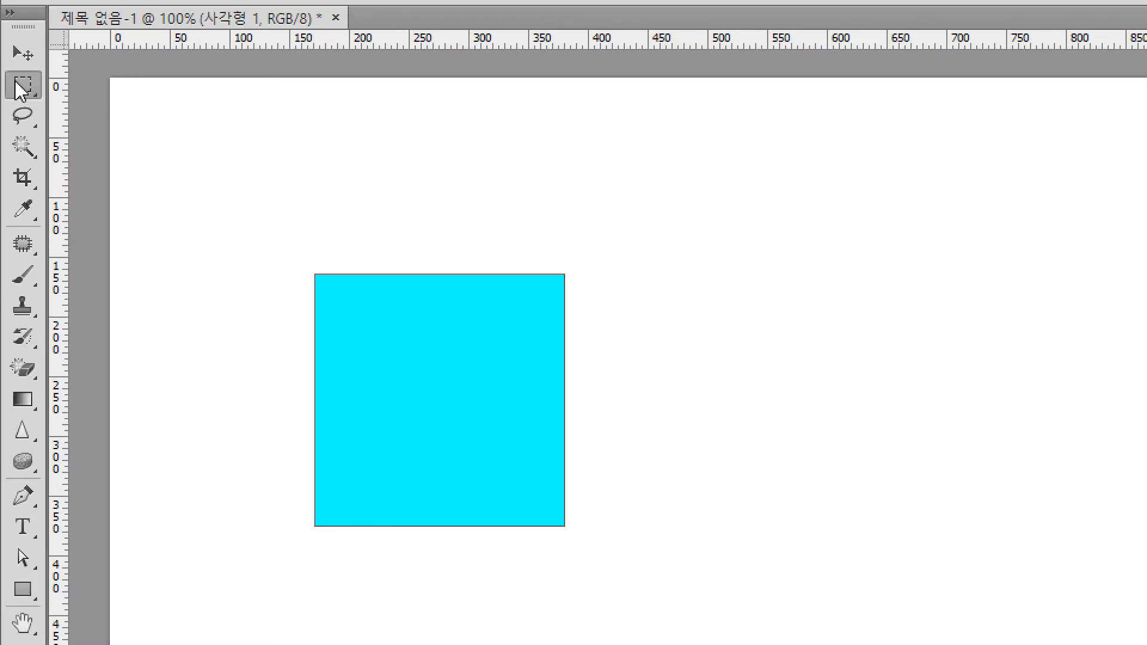
right_click(22, 87)
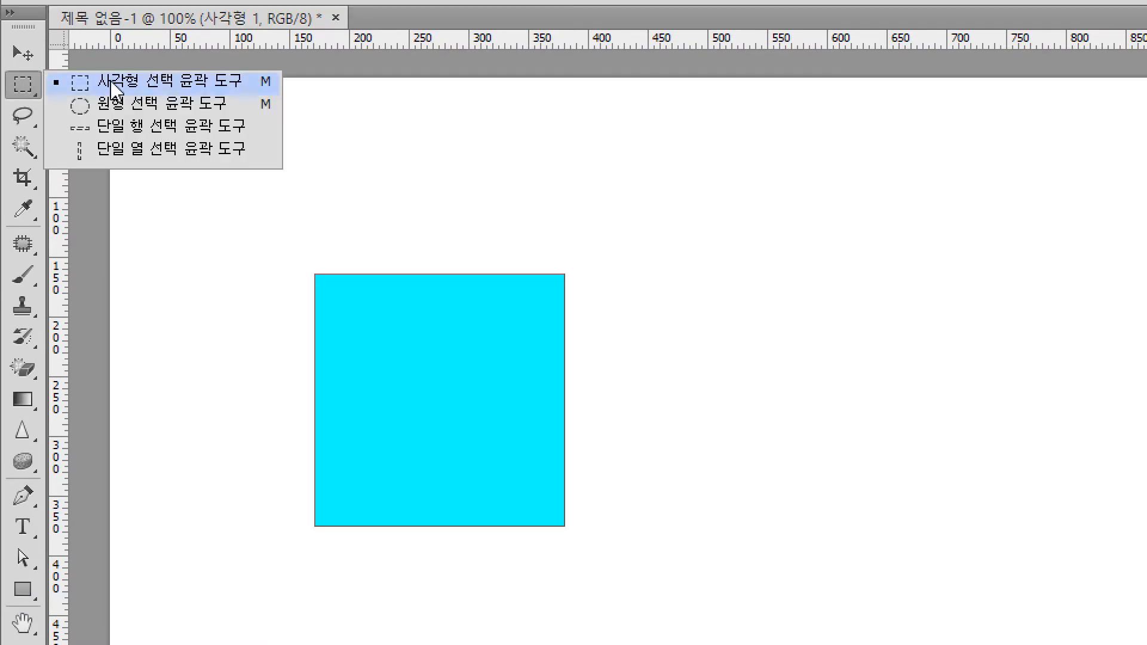
click(29, 85)
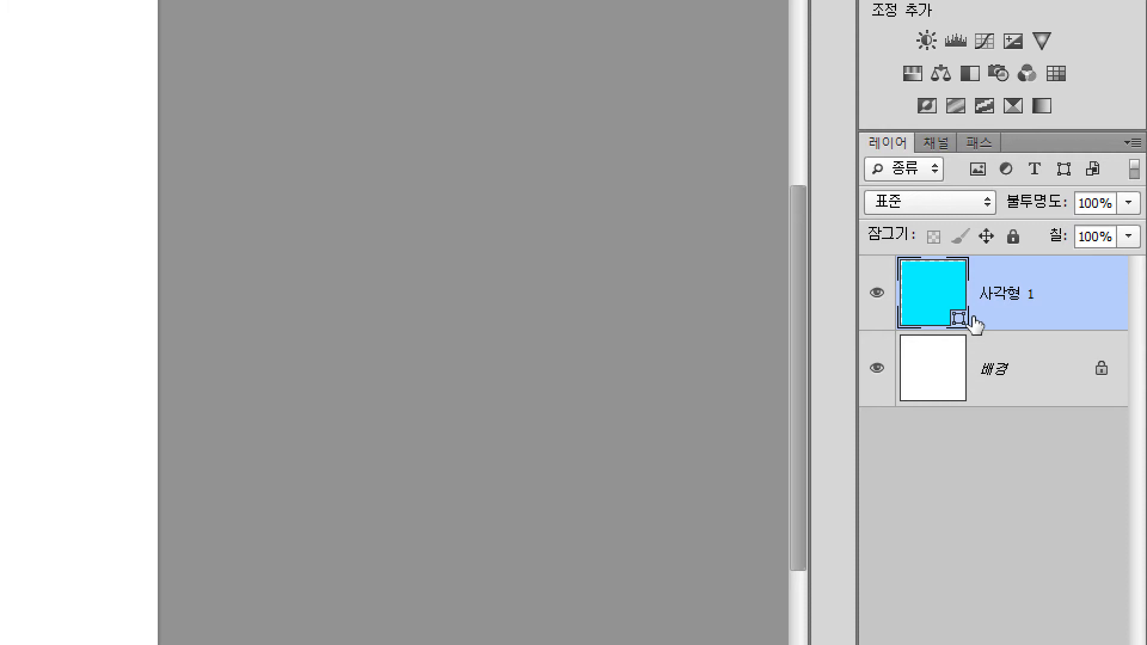
Switch the active layer back and forth between the background and the rectangle, ending on the rectangle layer.
click(992, 365)
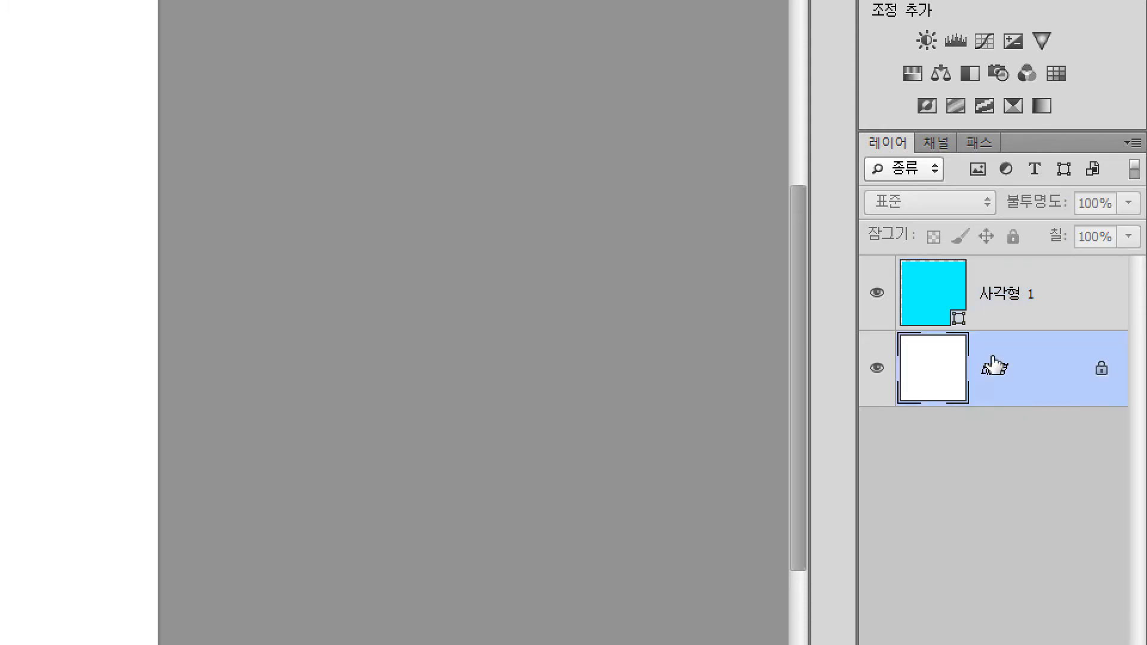
click(1013, 310)
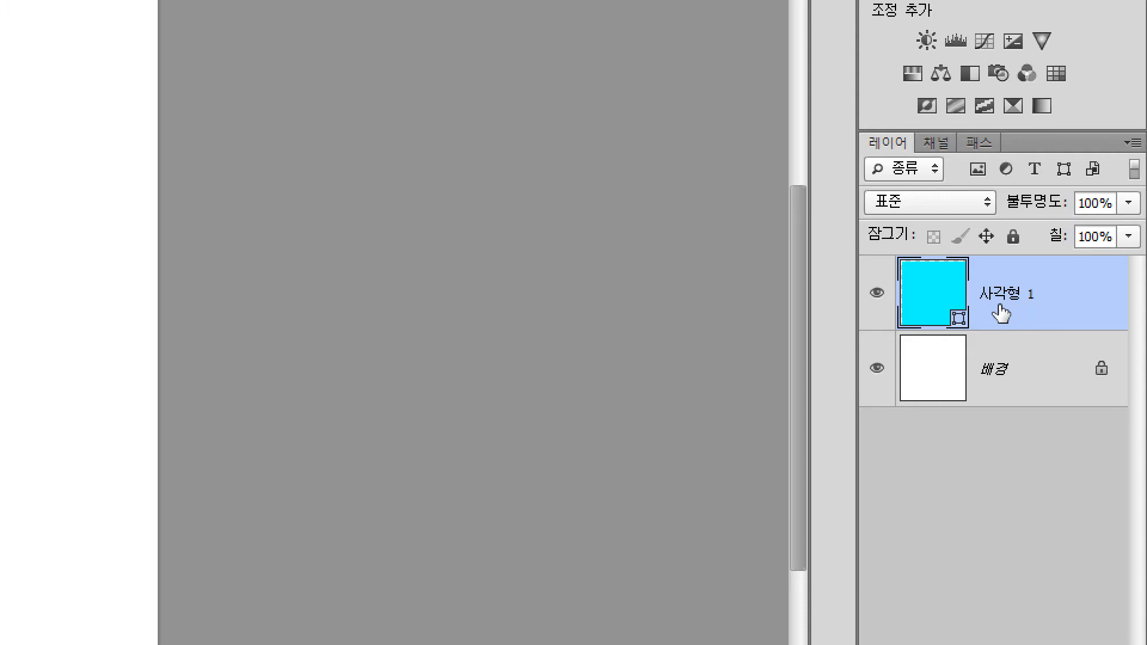
click(1018, 375)
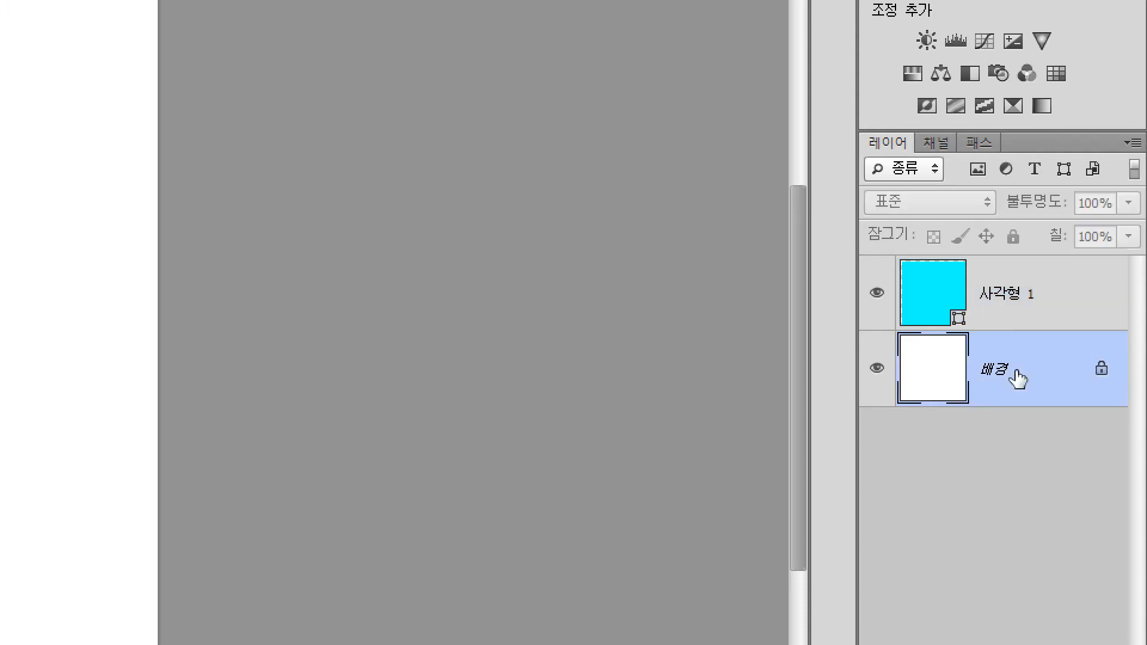
click(1037, 315)
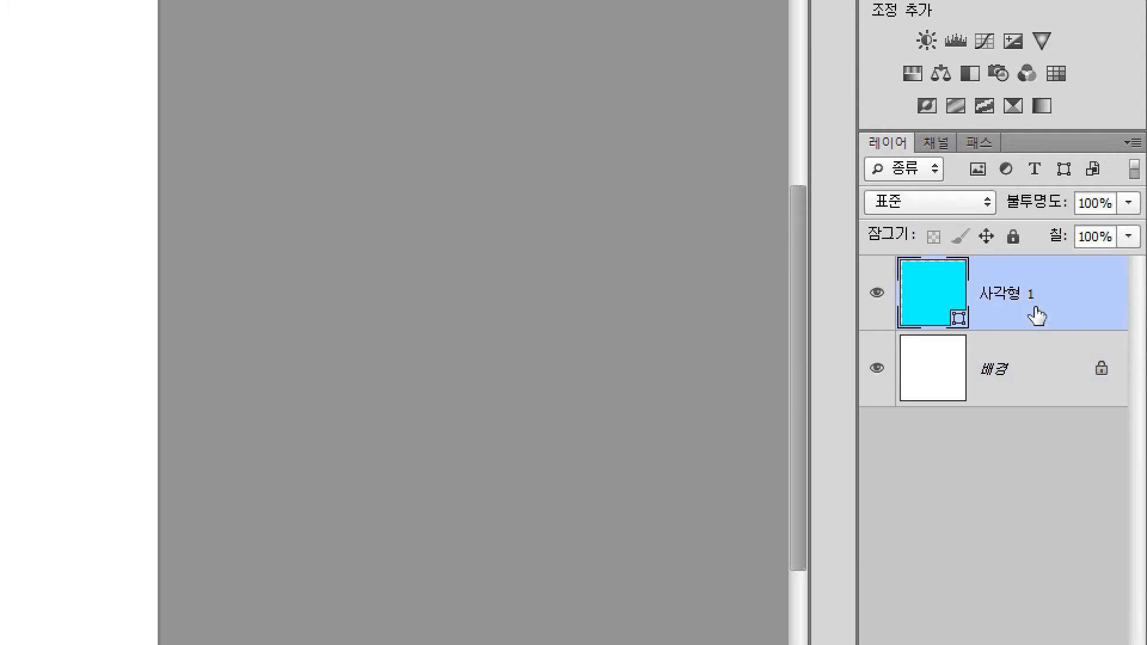
click(1034, 376)
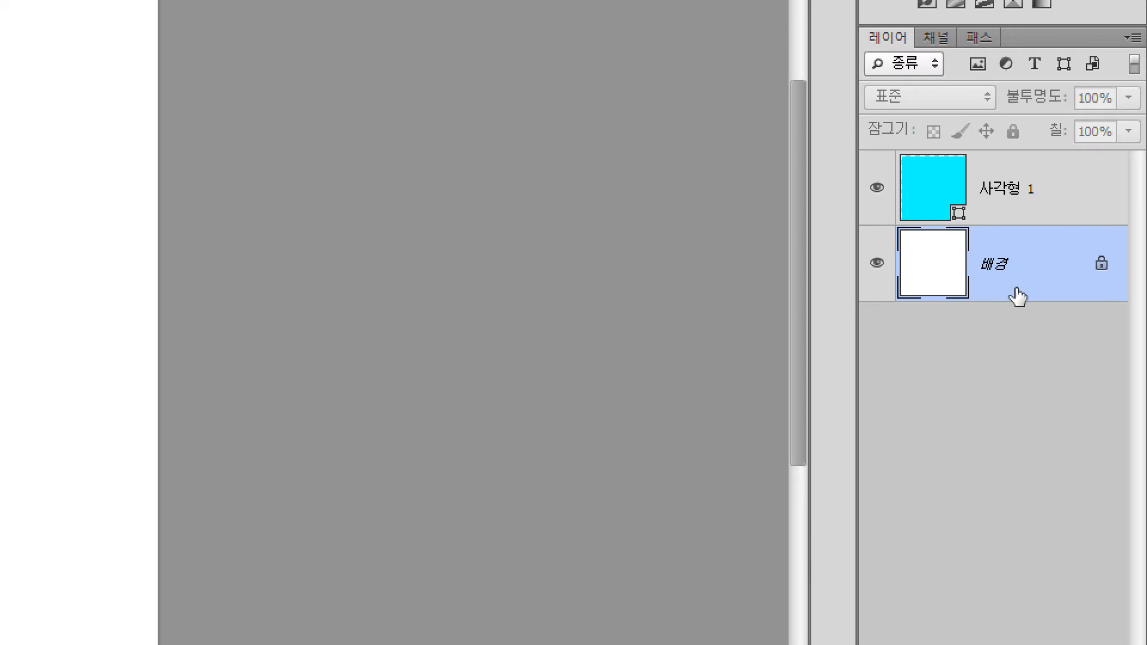
click(1047, 203)
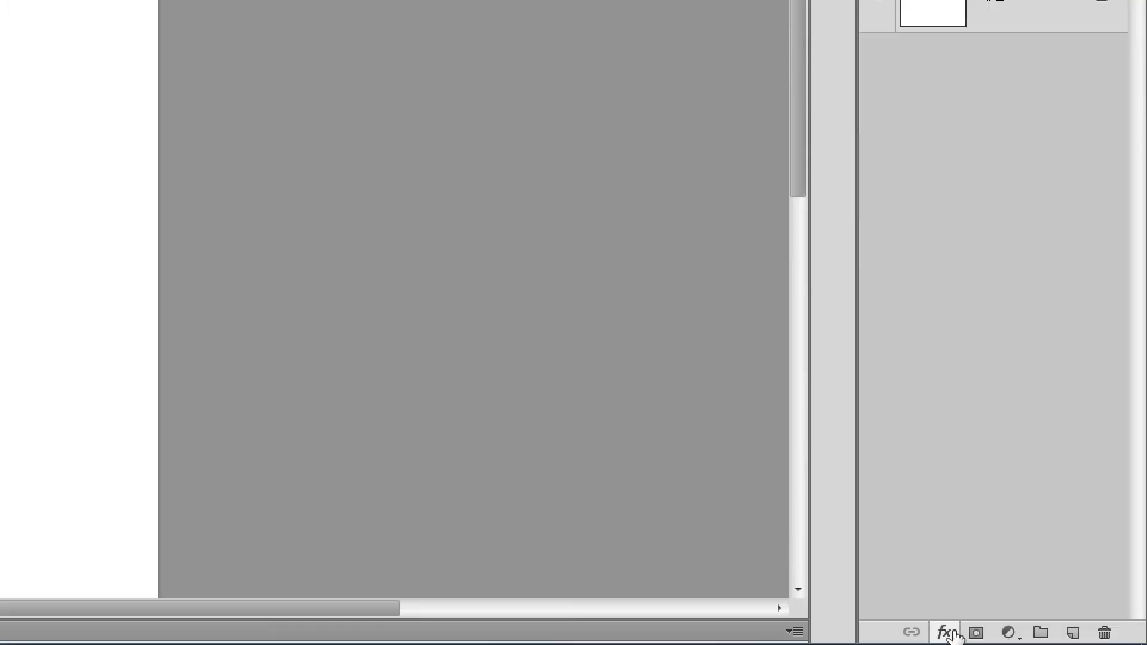
click(944, 633)
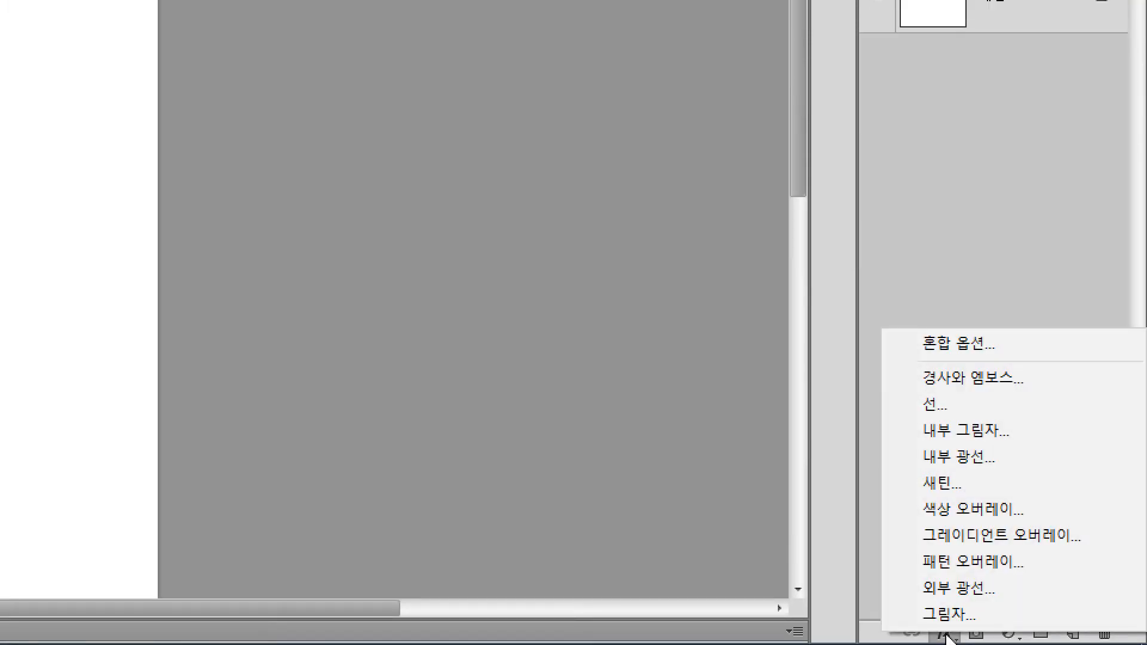
click(946, 634)
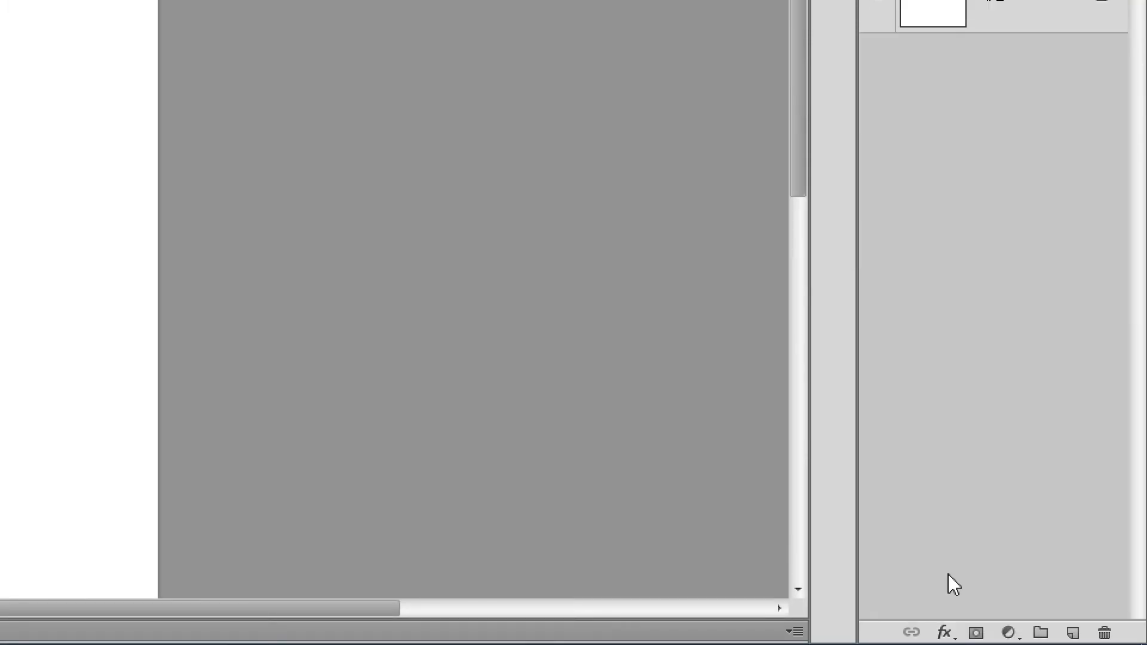
click(944, 633)
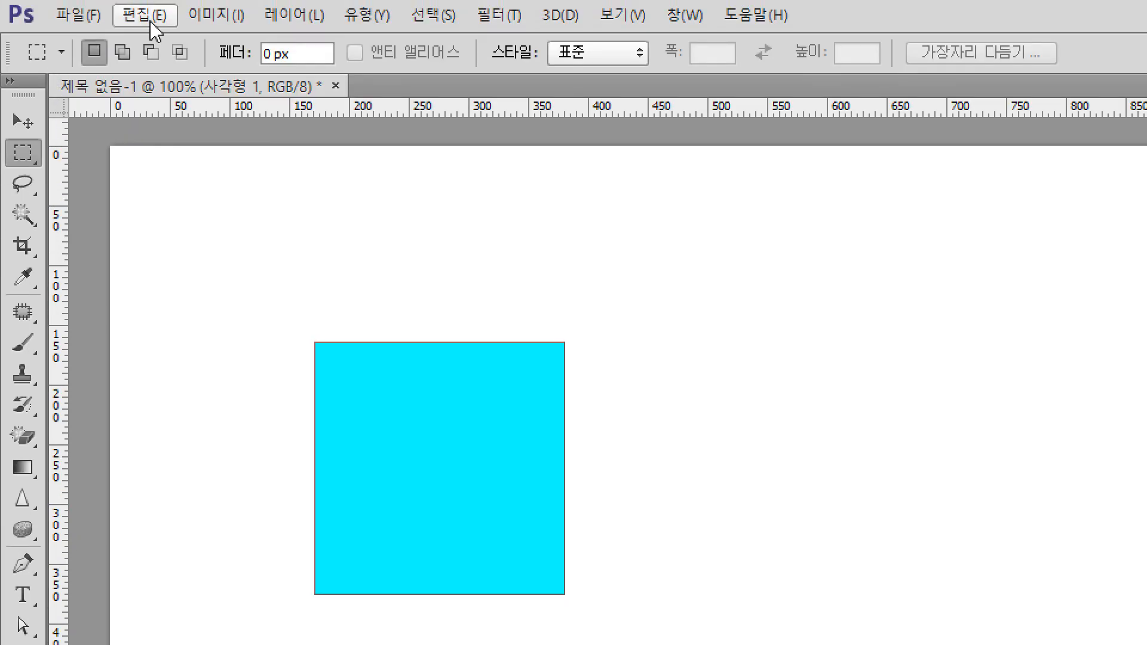
click(154, 30)
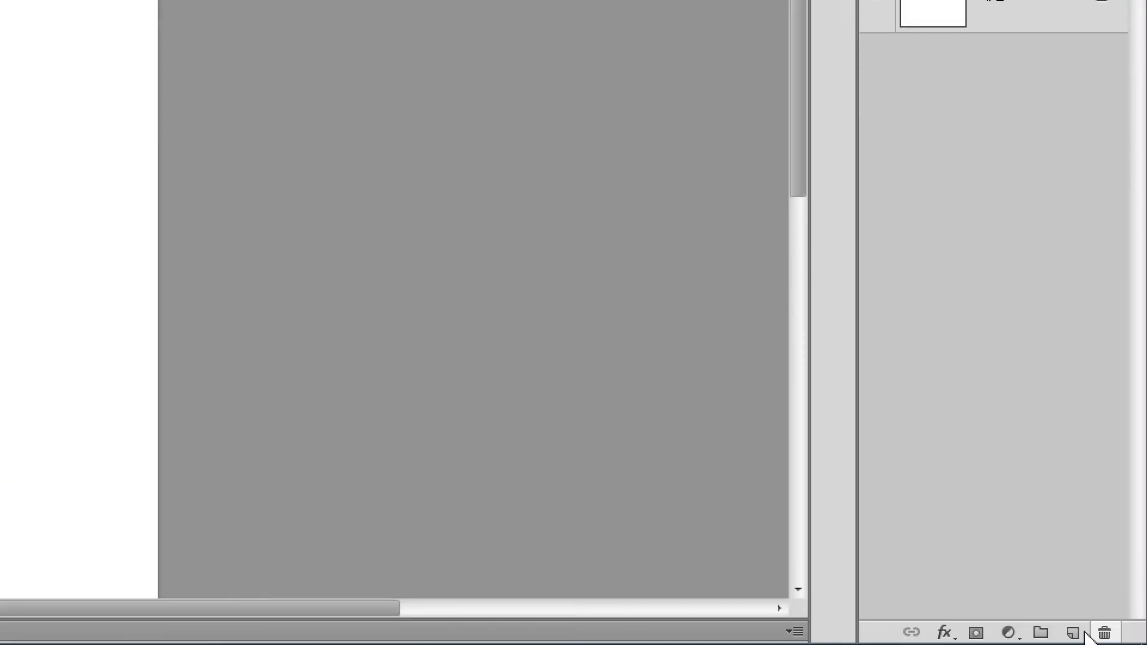
Add a Drop Shadow effect to the rectangle layer and move the Layer Style dialog closer to the shape.
click(944, 632)
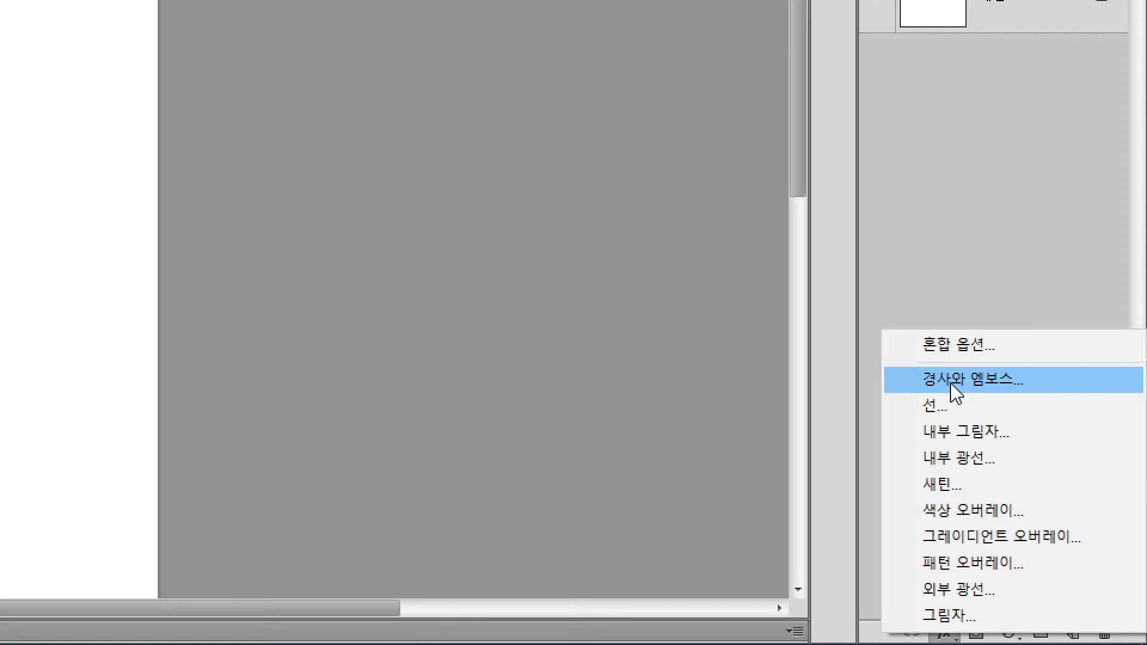
click(971, 621)
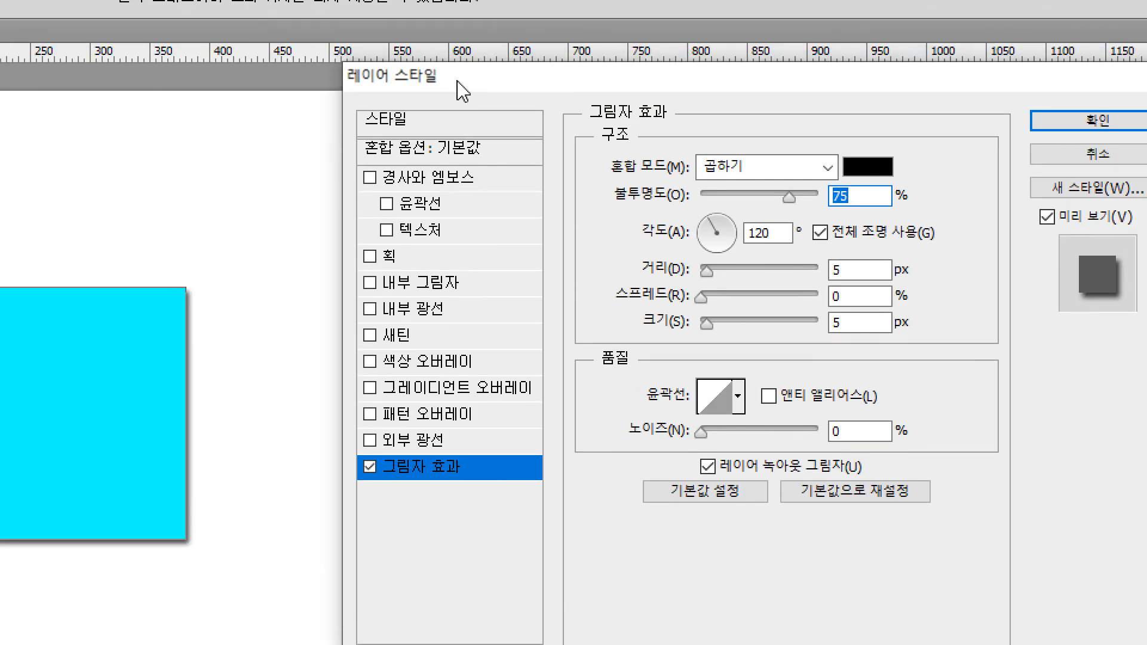
drag(463, 91, 368, 100)
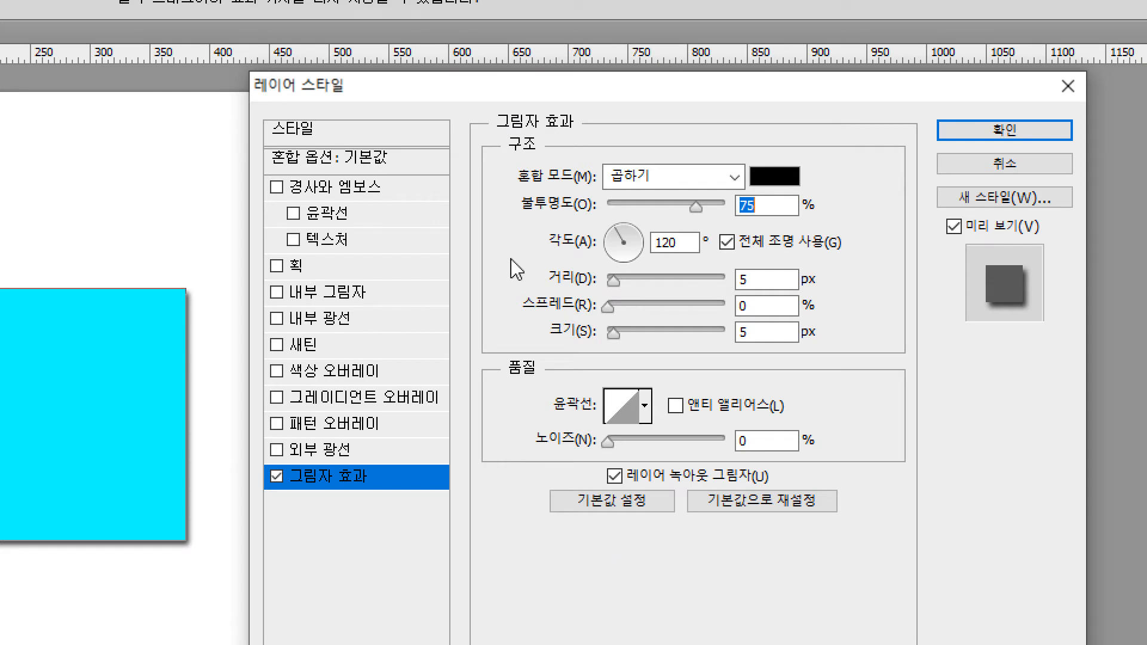
Try the Stroke effect on the rectangle, turn it off again, and return to the Drop Shadow settings.
click(350, 268)
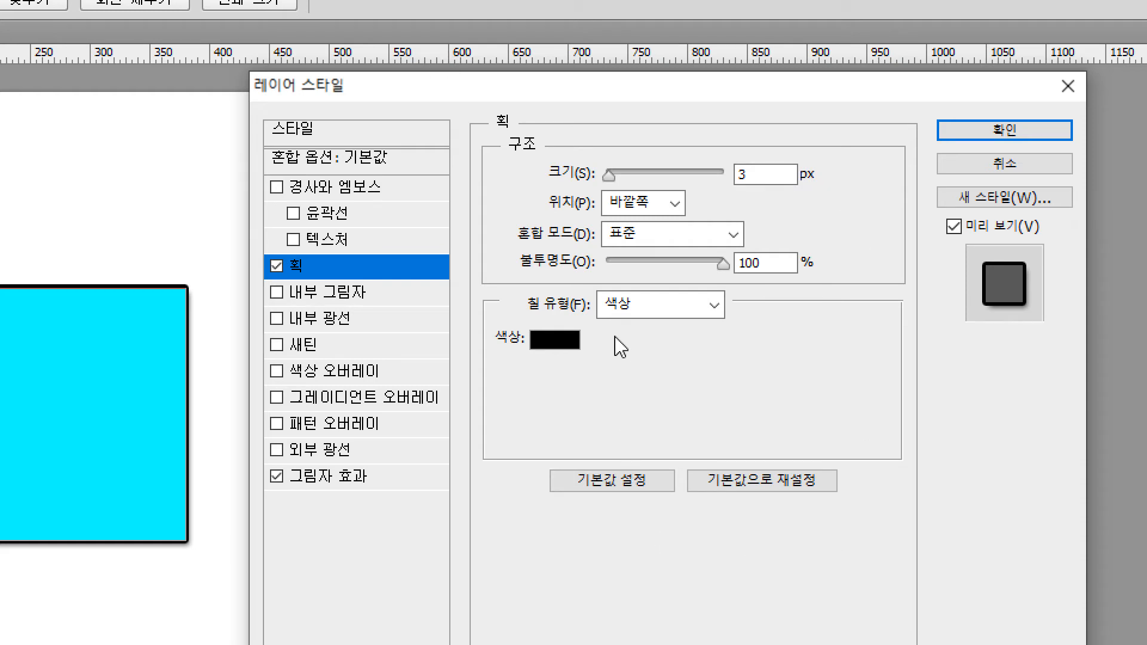
click(277, 267)
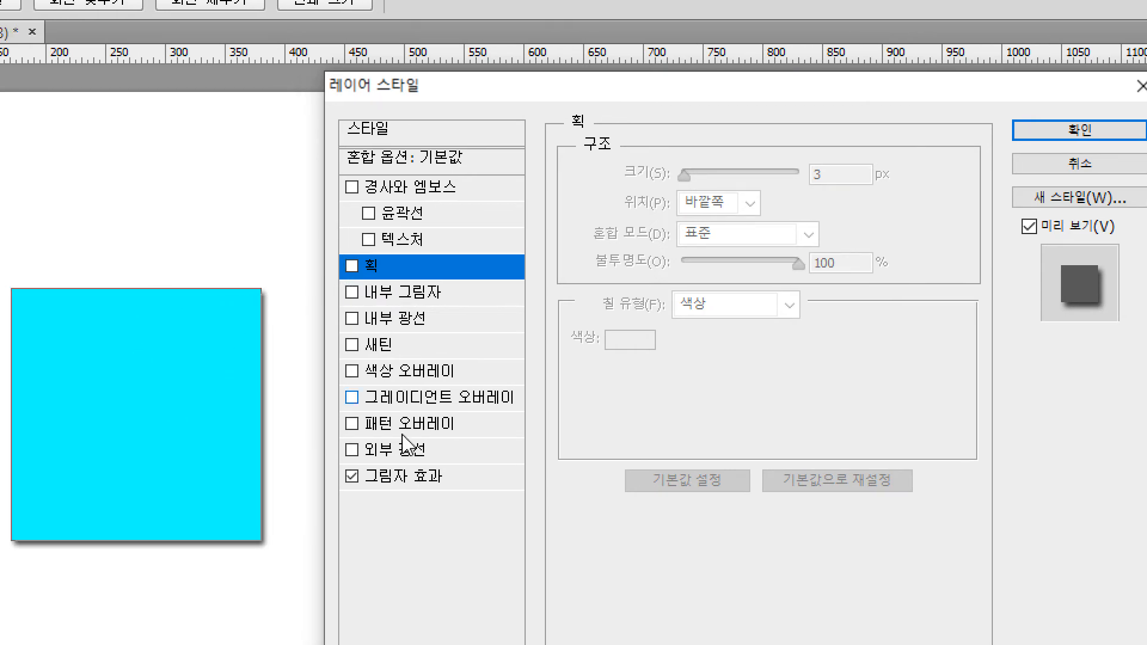
click(400, 484)
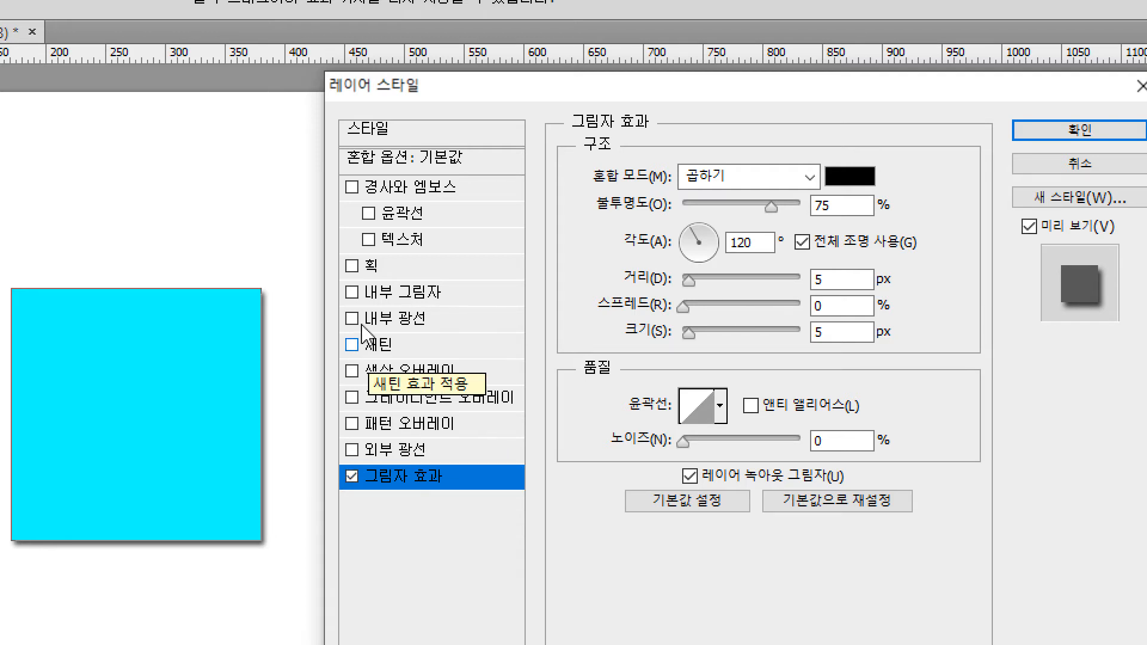
click(351, 267)
click(352, 266)
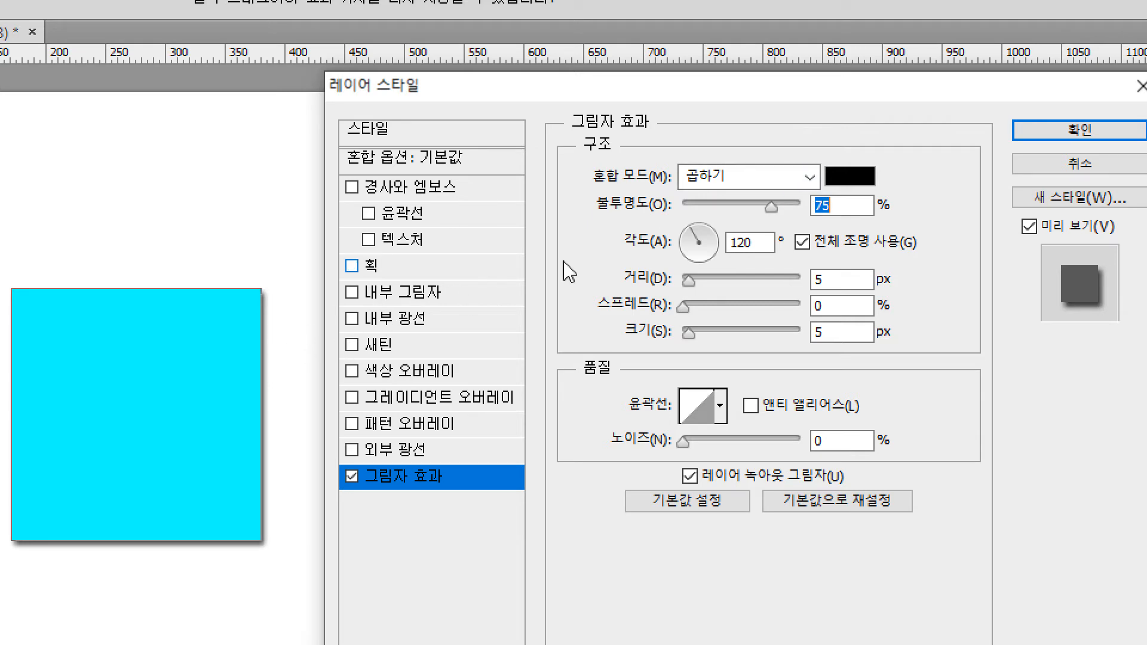
Change the drop shadow's colour to dark teal (#0a6968) and accept it.
click(853, 185)
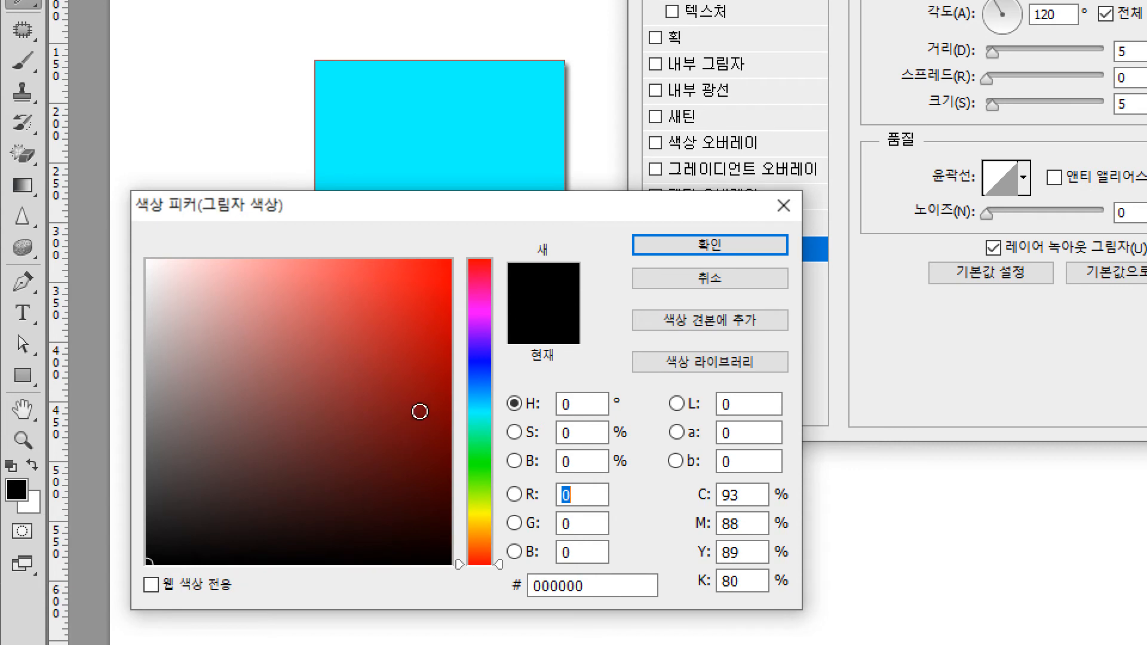
click(357, 450)
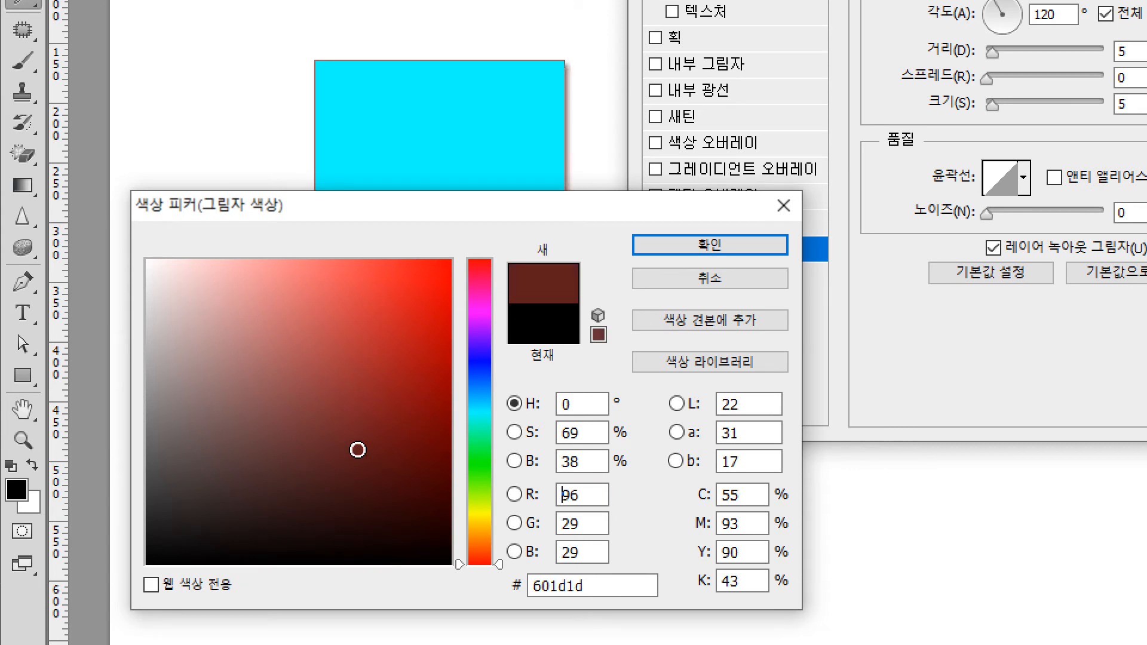
drag(223, 510, 134, 570)
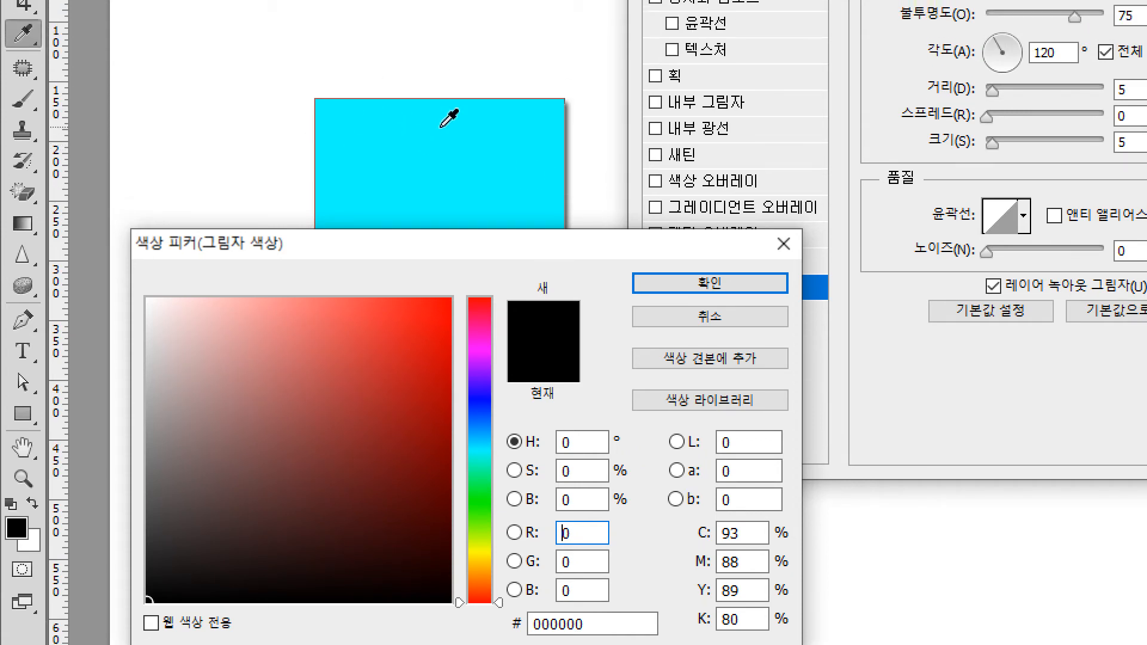
click(488, 453)
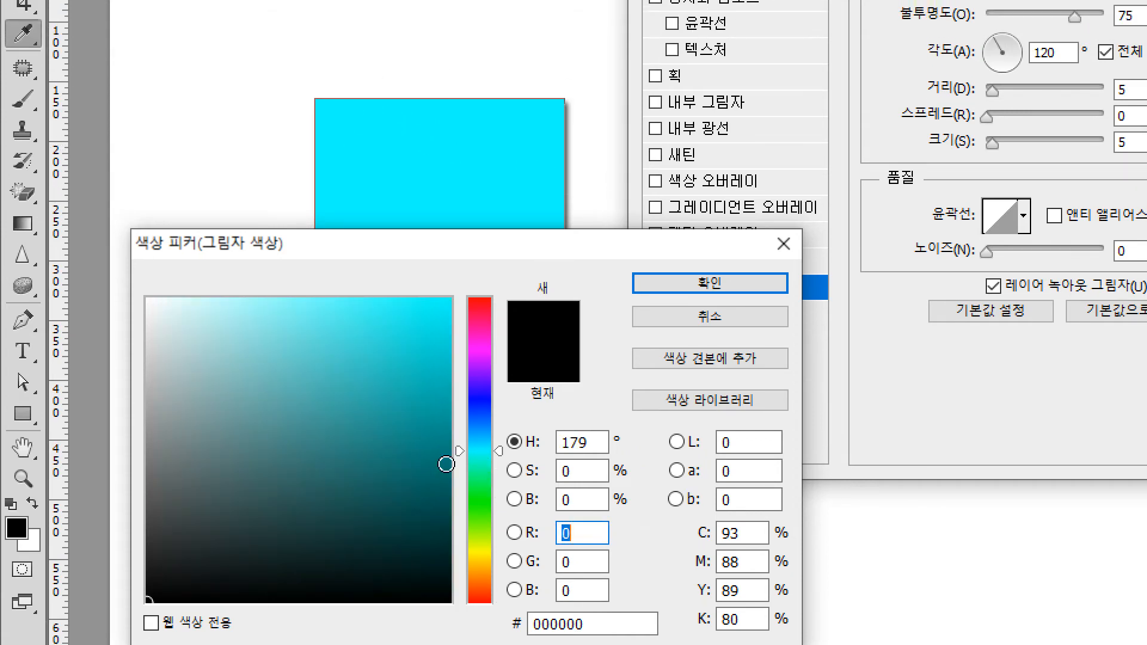
click(421, 476)
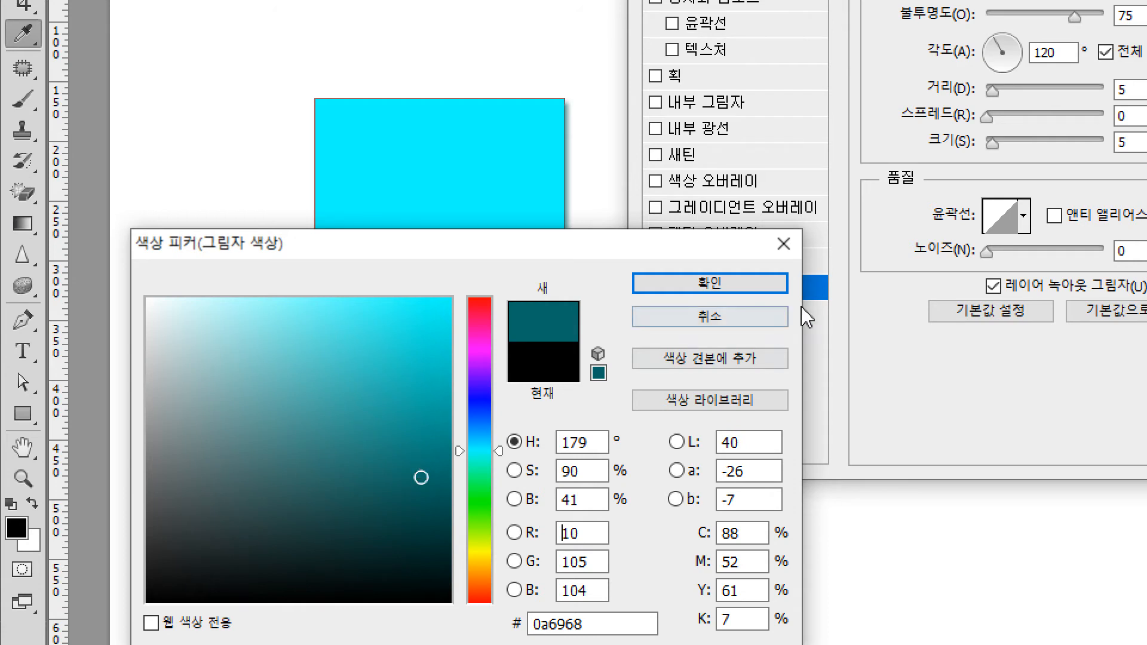
click(771, 284)
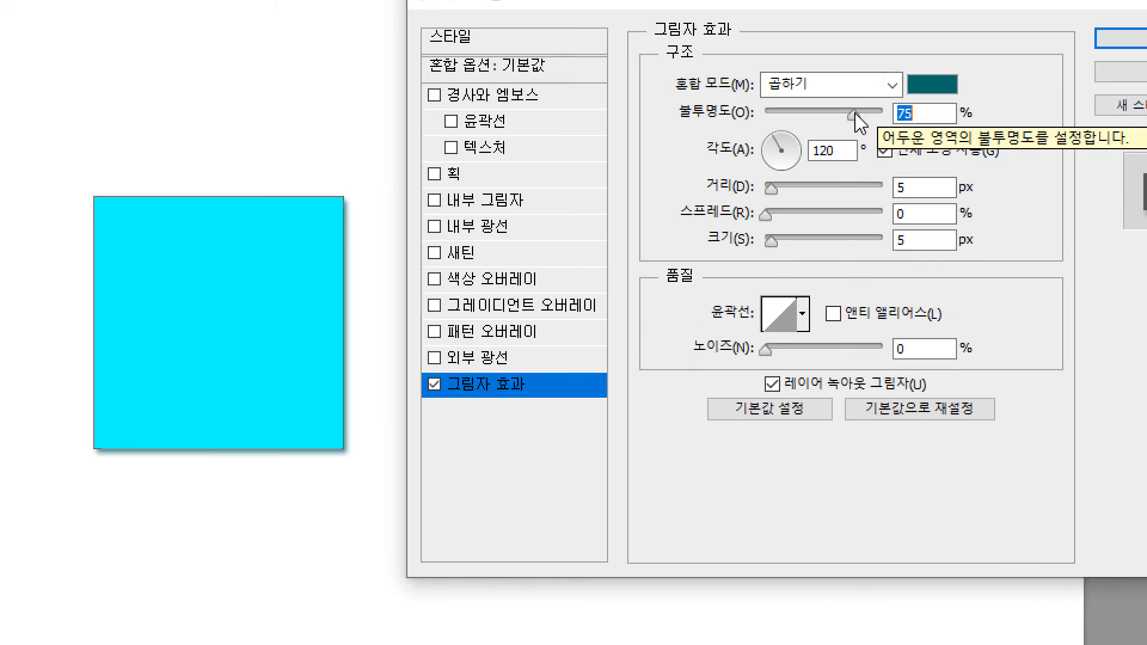
Lower the drop shadow's opacity to 69% and increase its distance to 50 px.
drag(856, 114, 847, 115)
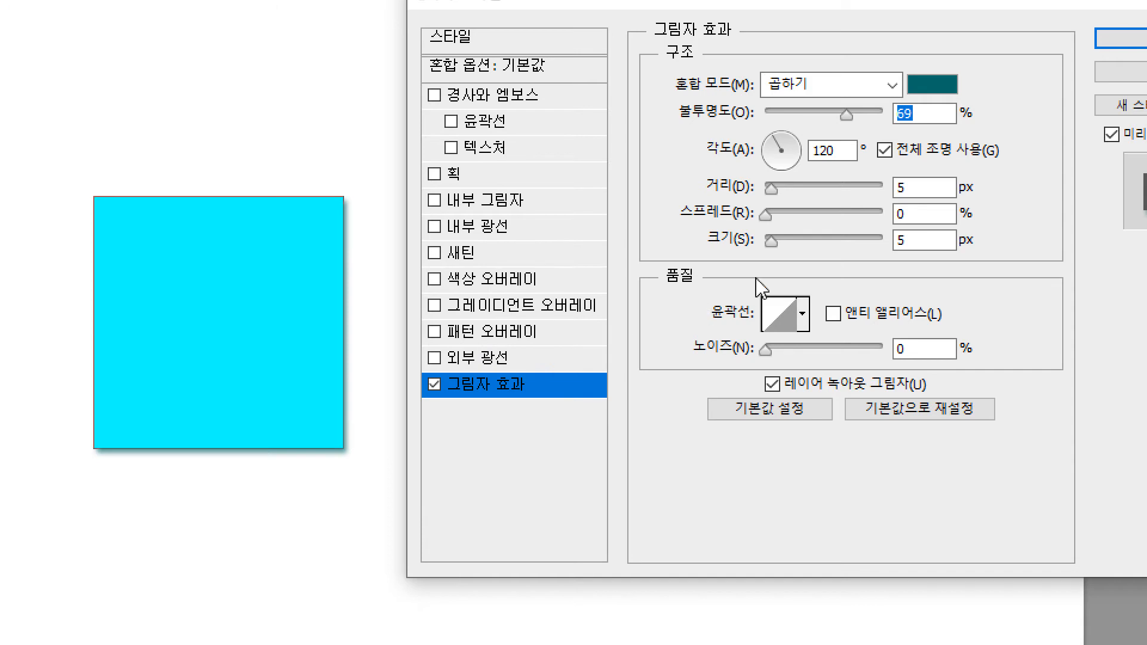
drag(770, 193, 823, 192)
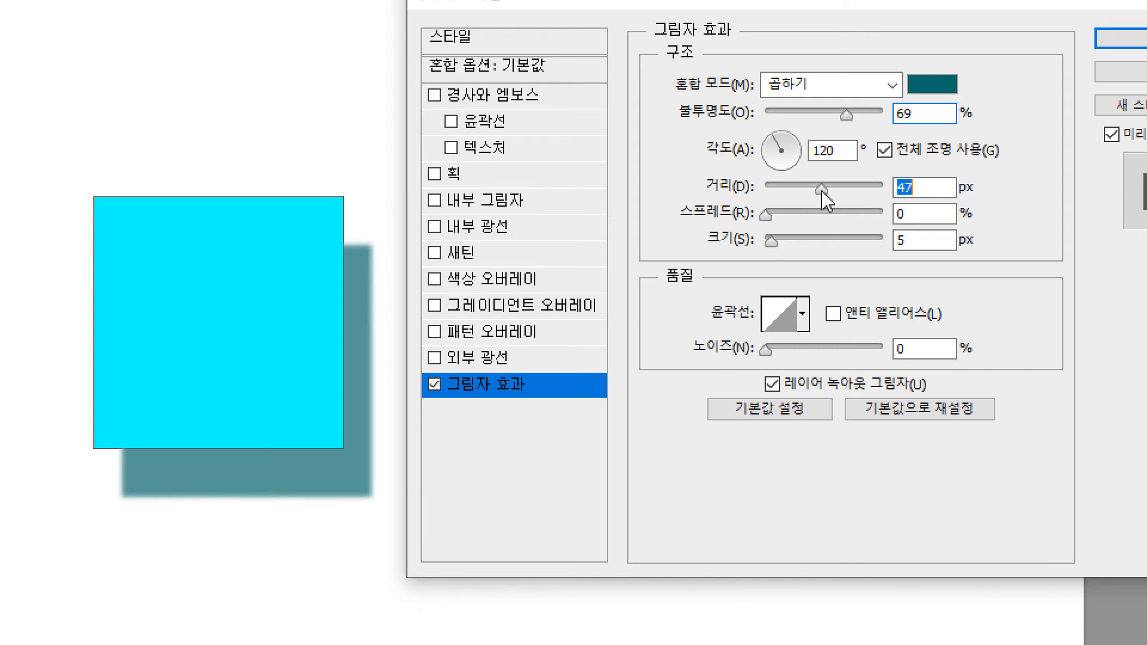
drag(822, 189, 833, 194)
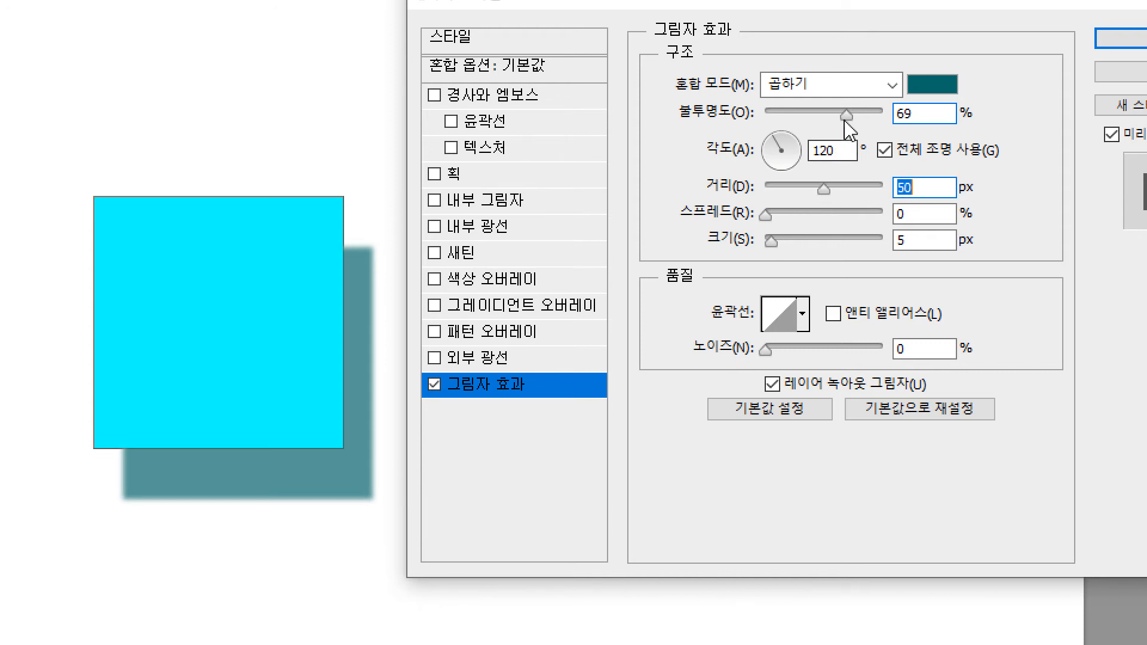
Try shadow opacities of 37% and 100%, and settle on 66%.
drag(846, 116, 814, 125)
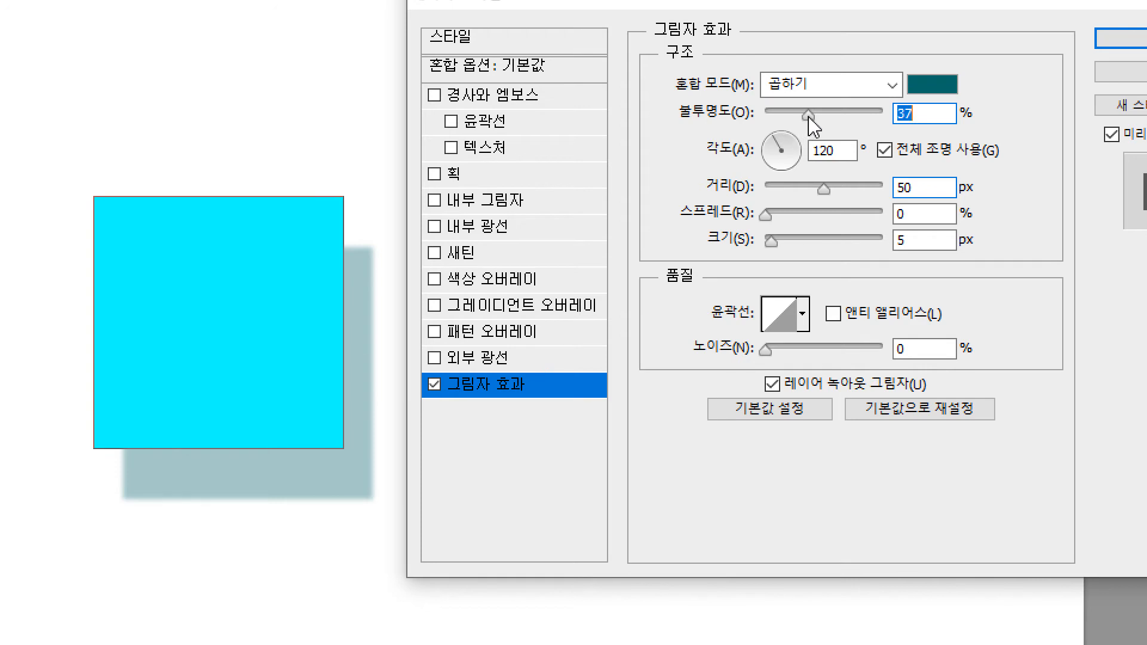
drag(809, 117, 890, 119)
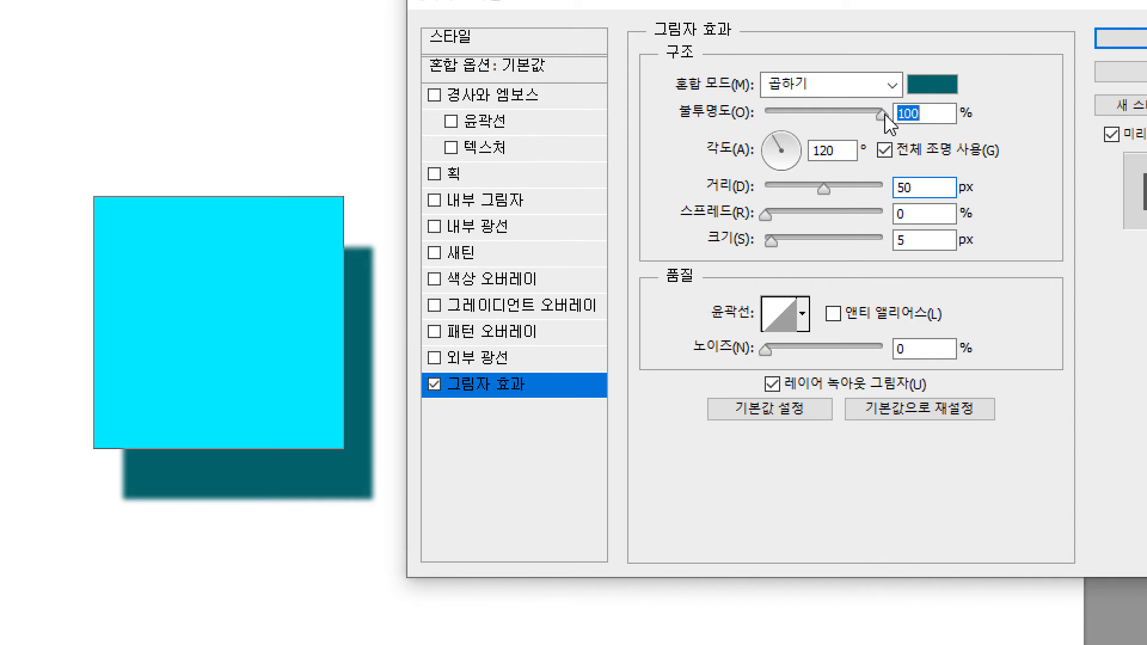
drag(888, 117, 844, 118)
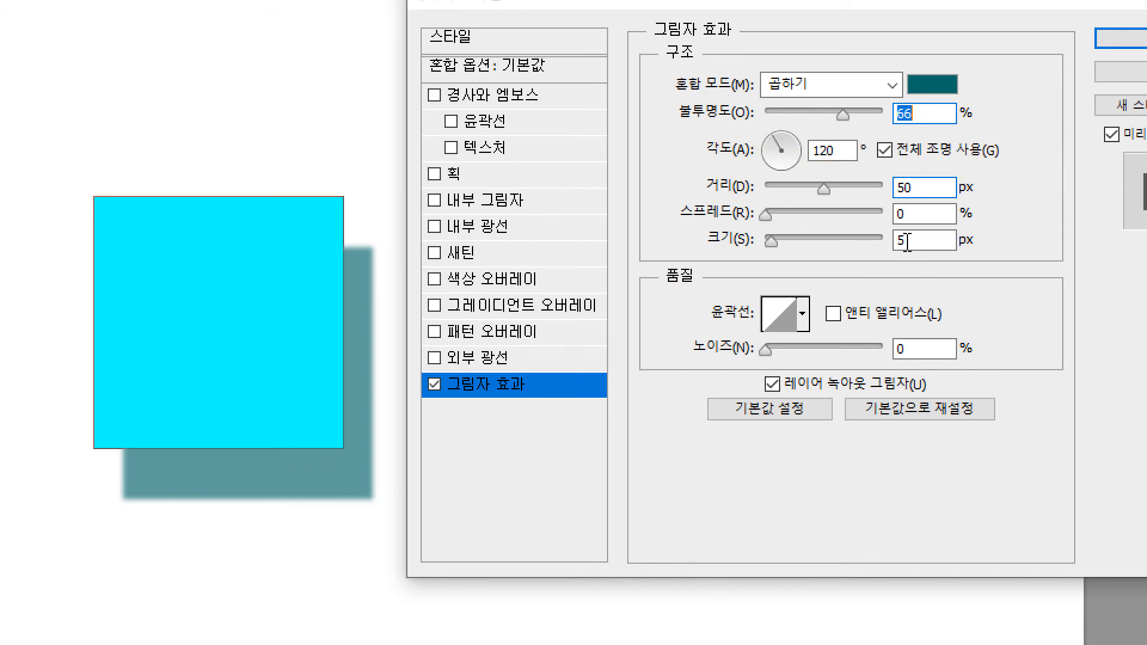
Try shadow light angles of 97°, -177°, 123° and 48°, and settle on 129°.
click(780, 133)
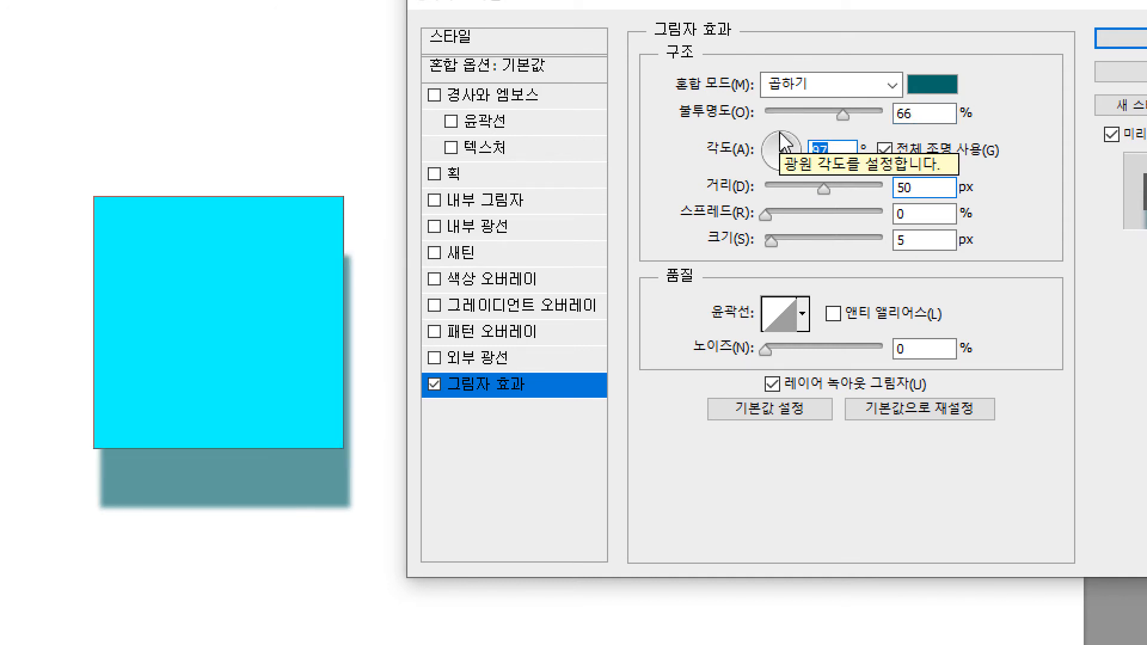
drag(781, 134, 757, 154)
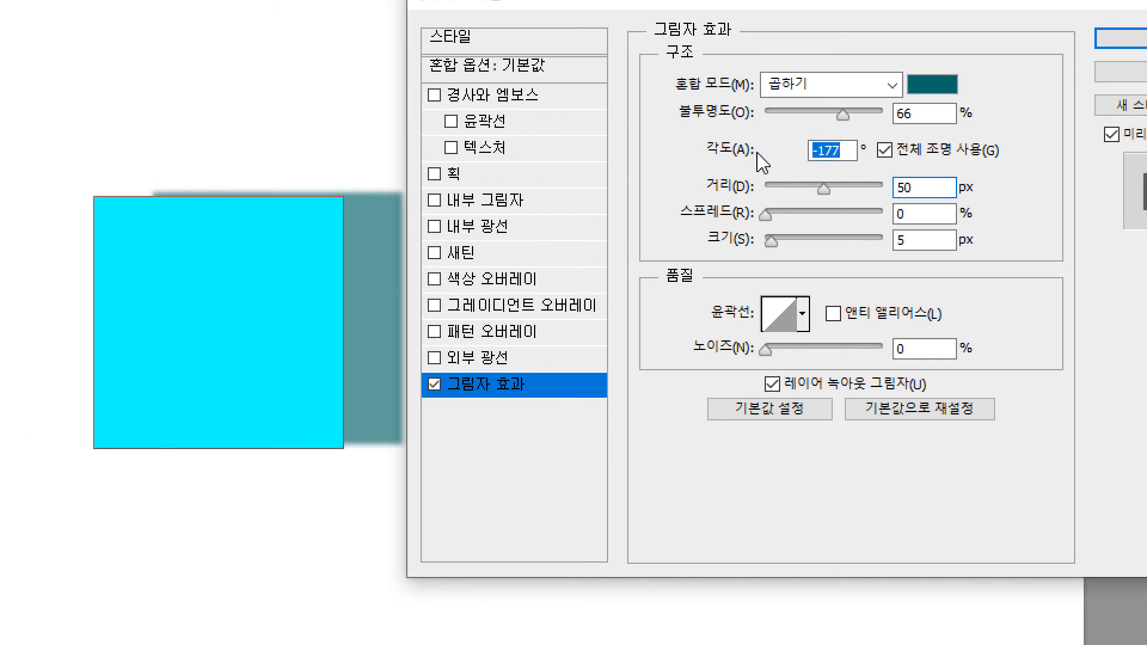
click(769, 134)
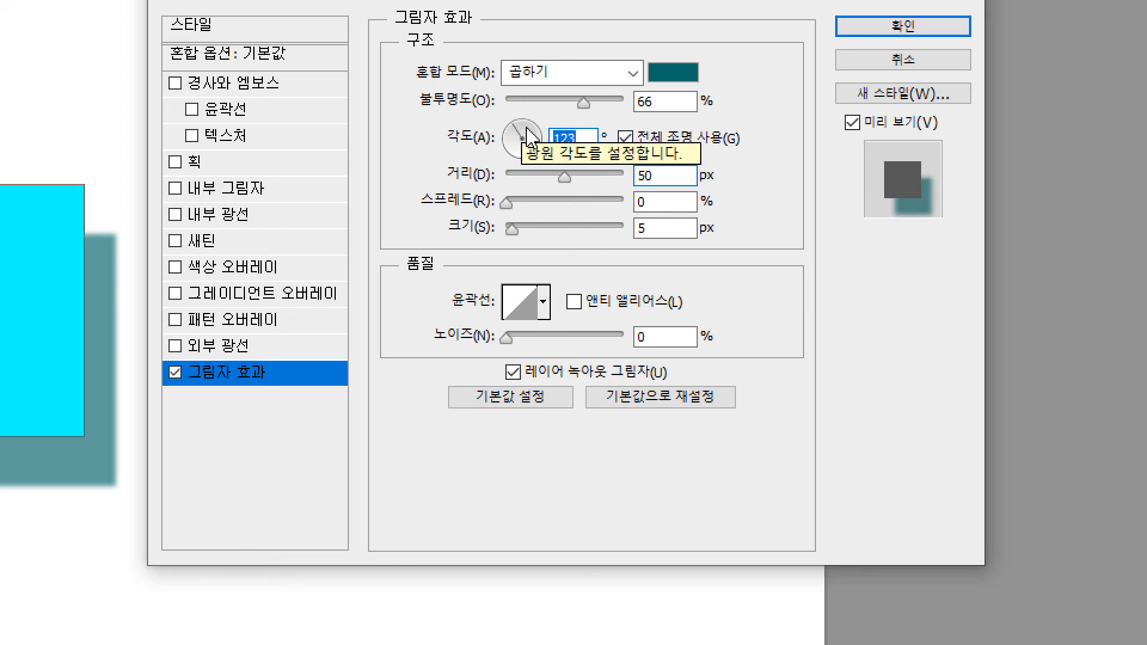
drag(527, 134, 537, 136)
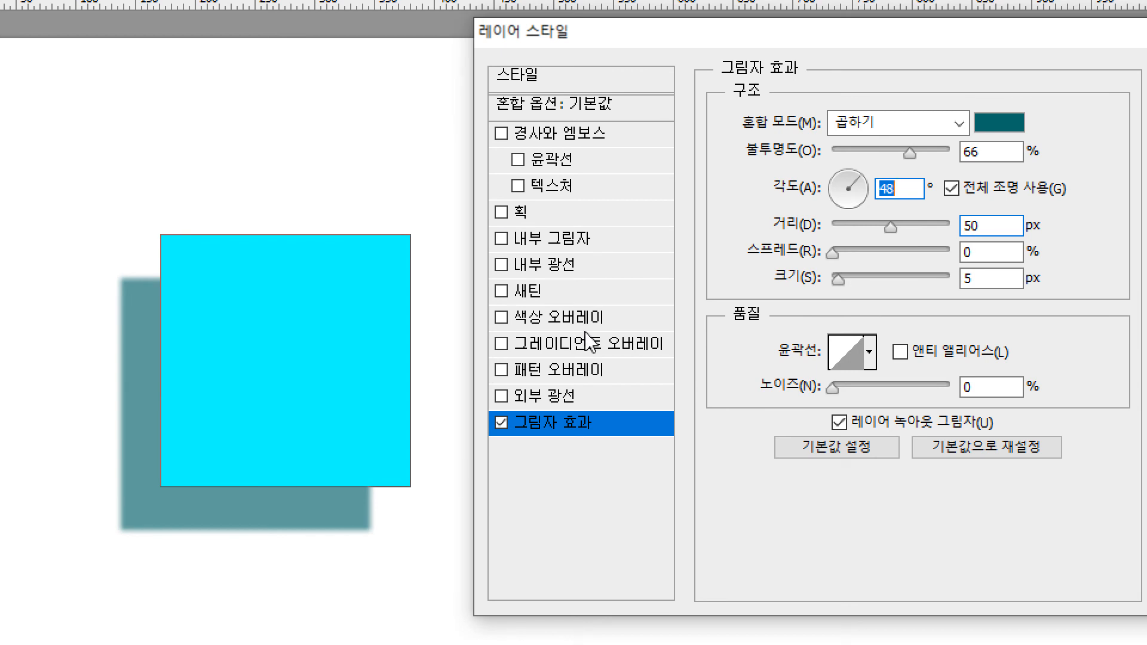
click(835, 174)
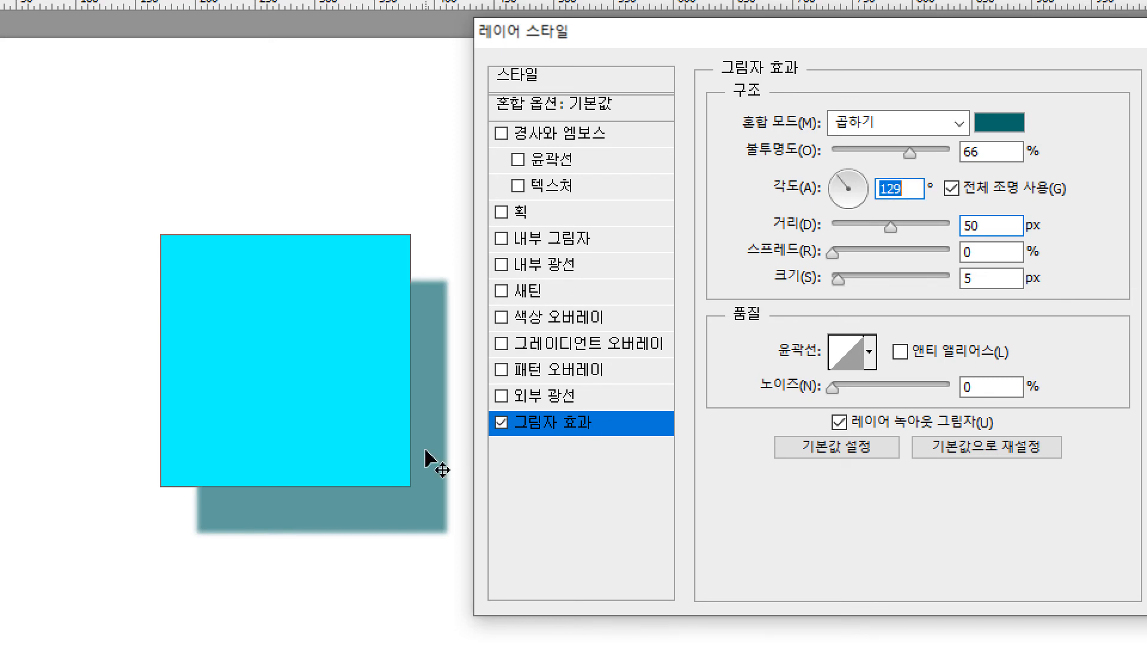
Compare the shadow with global light switched off and on, ending with global light on.
click(950, 193)
click(950, 190)
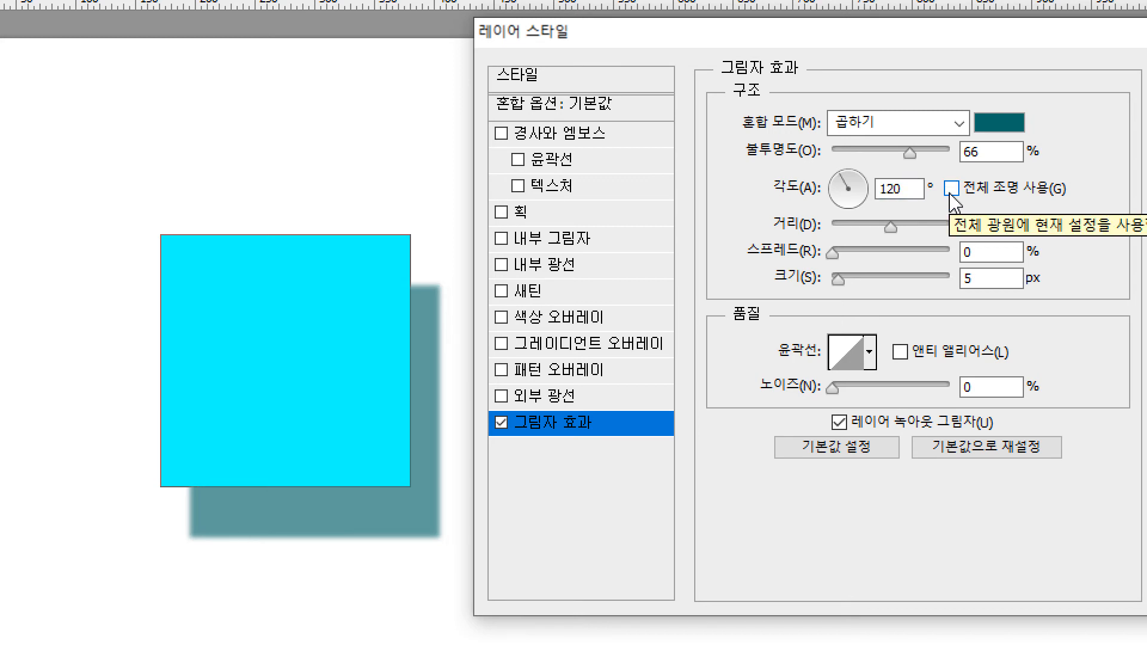
click(950, 191)
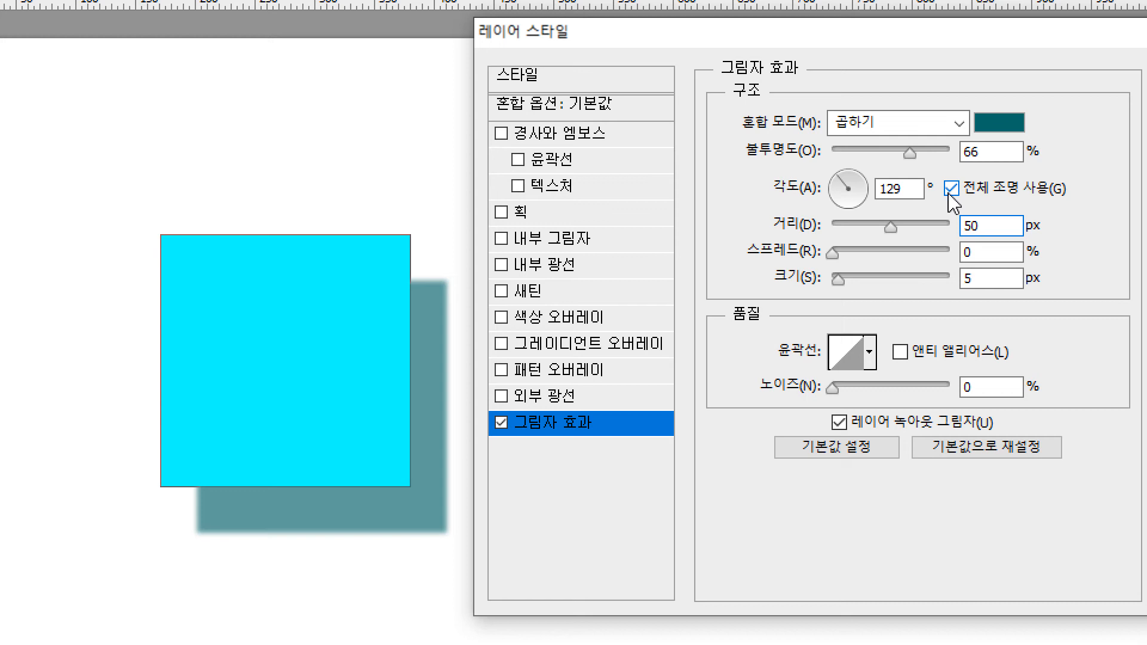
click(950, 190)
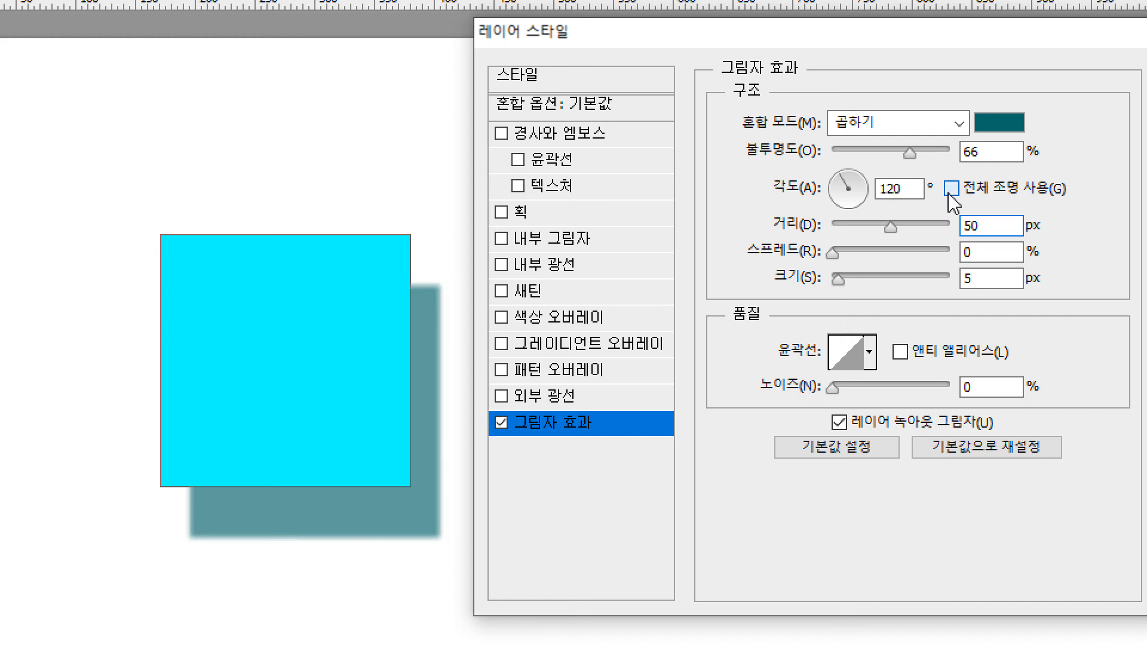
click(950, 190)
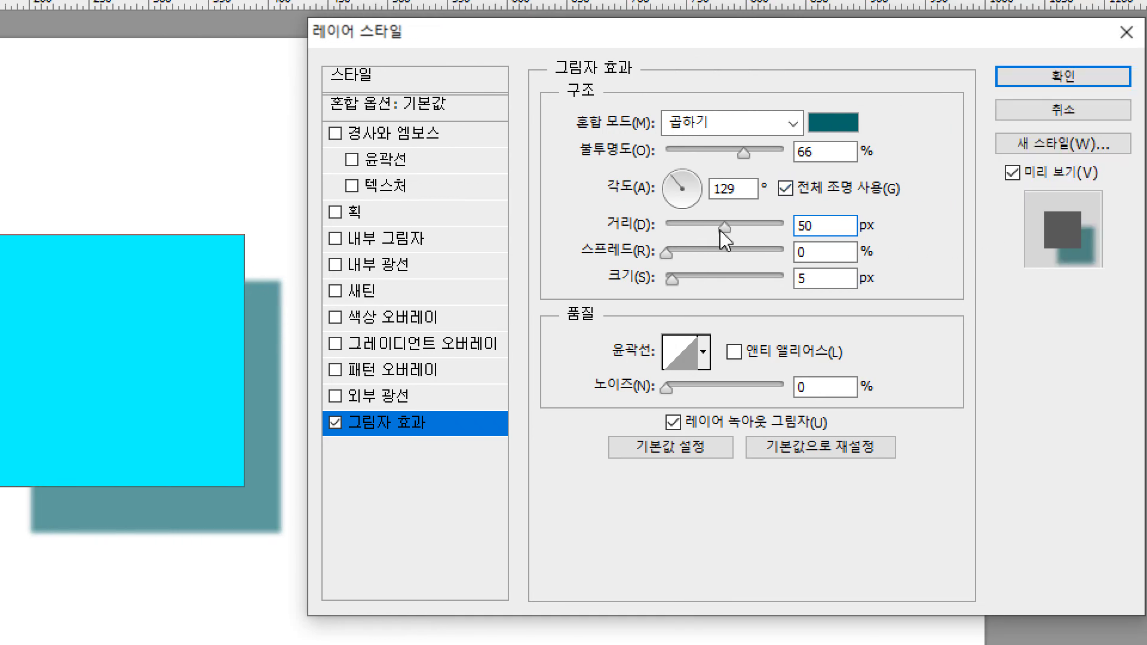
Try a 15 px shadow distance, set the distance to 45 px and set the shadow size to 20 px.
drag(725, 227, 685, 236)
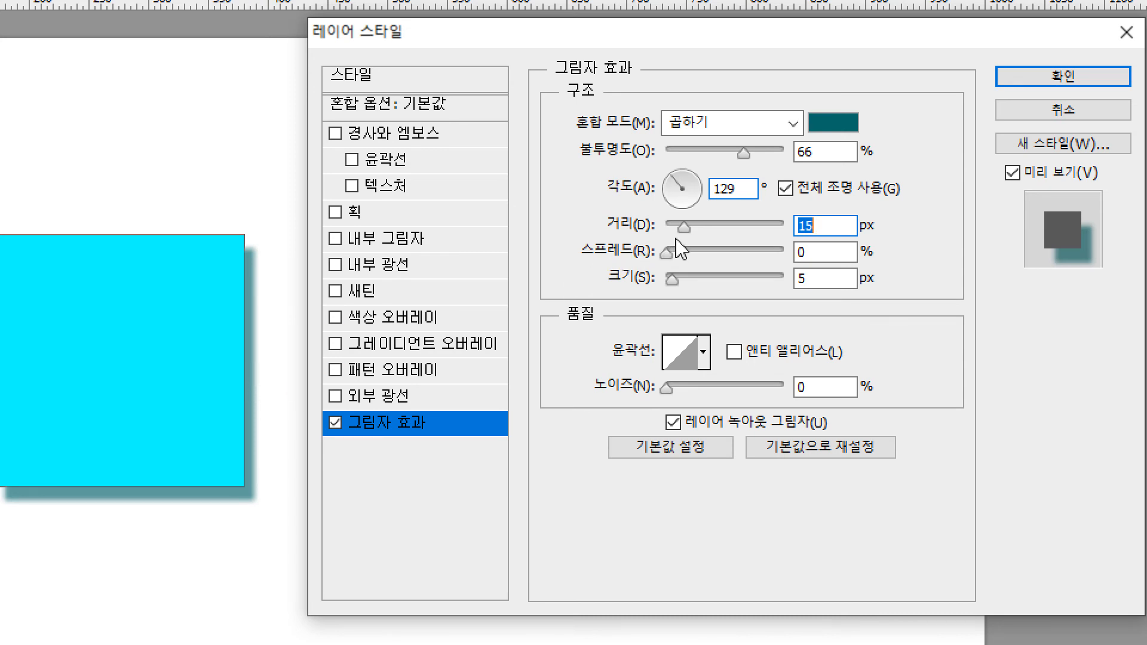
drag(685, 226, 721, 231)
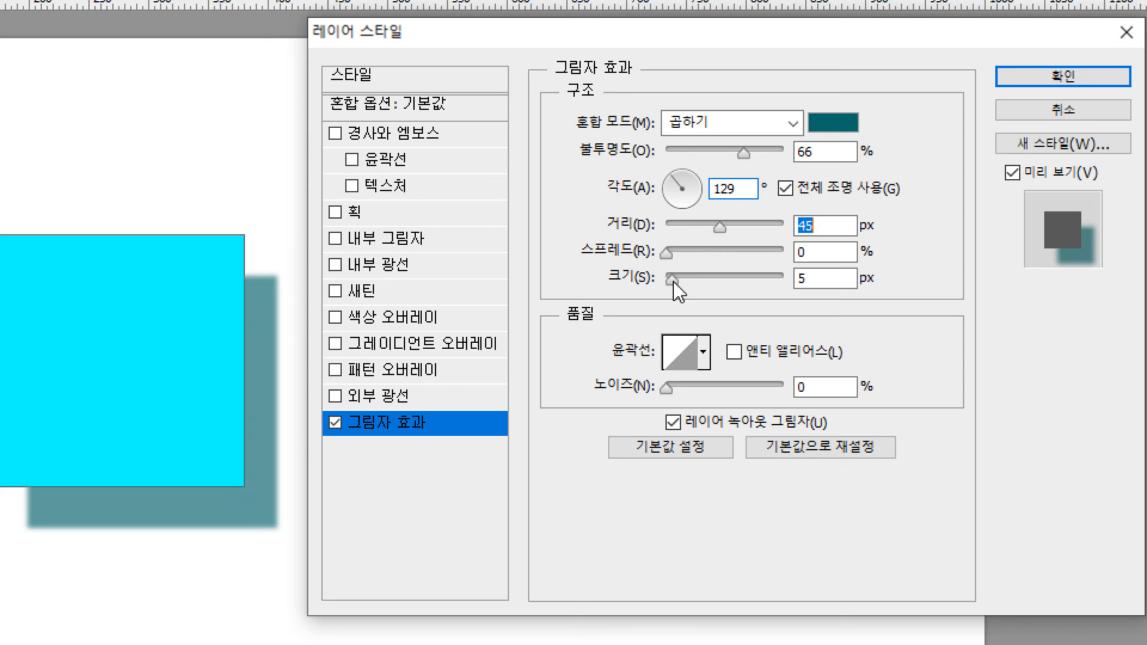
mouse_move(674, 283)
mouse_down()
mouse_move(695, 284)
mouse_move(688, 292)
mouse_up()
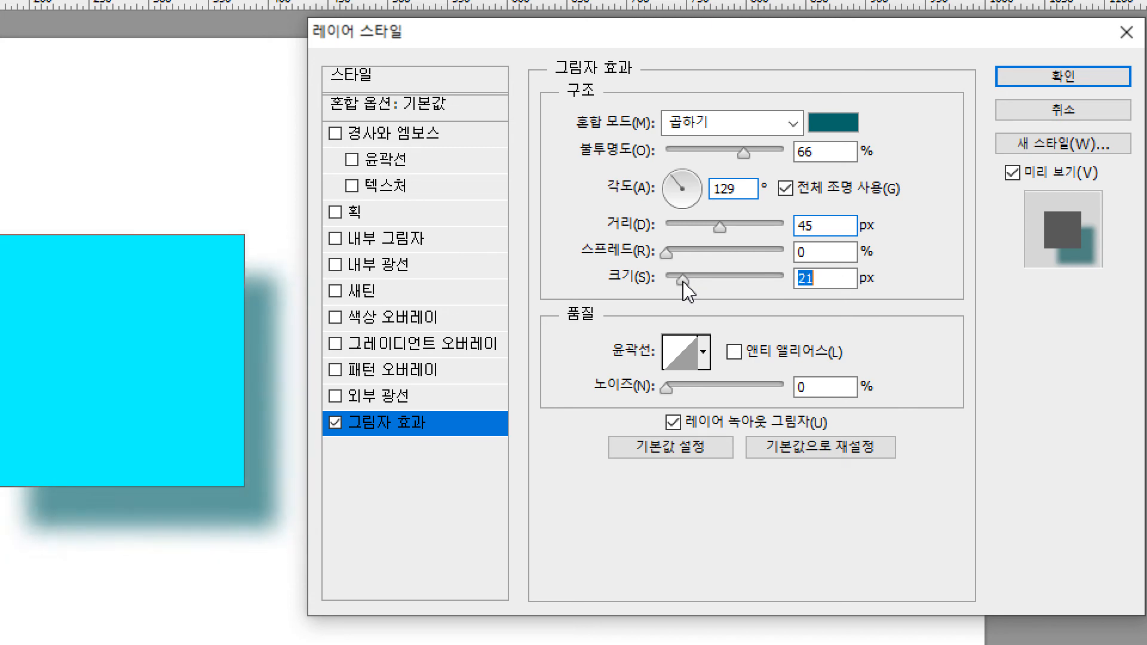
key(Down)
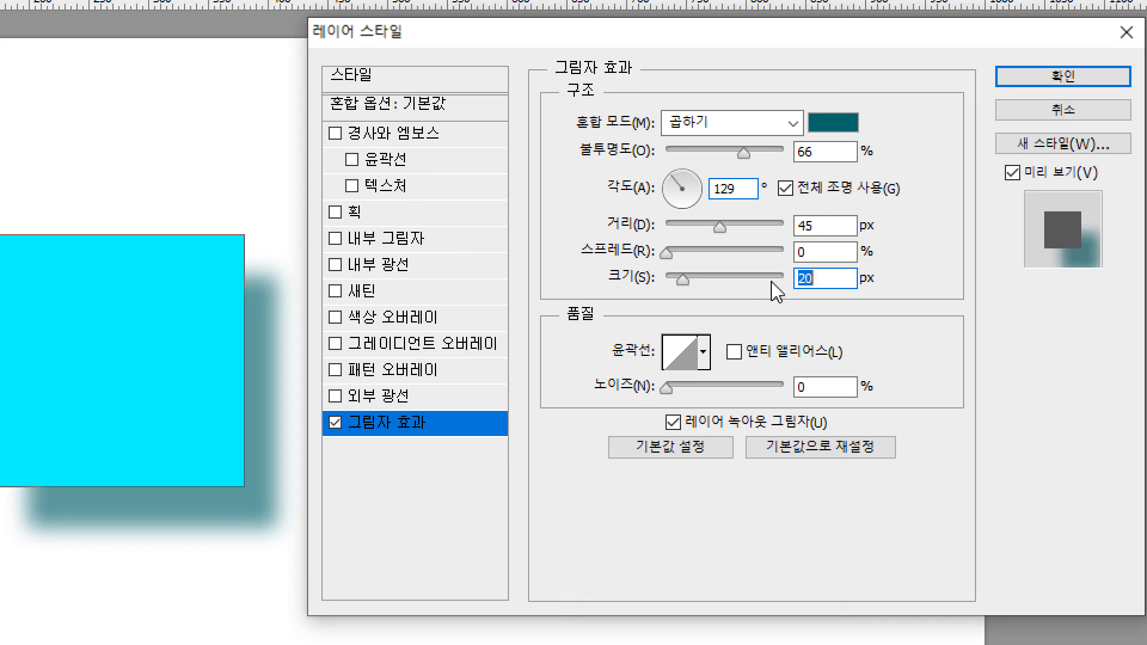
Increase the shadow size gradually to 25 px and bring it back down to 20 px.
click(835, 278)
drag(835, 279, 799, 279)
click(822, 279)
key(Up)
key(Up)
key(Up)
key(Up)
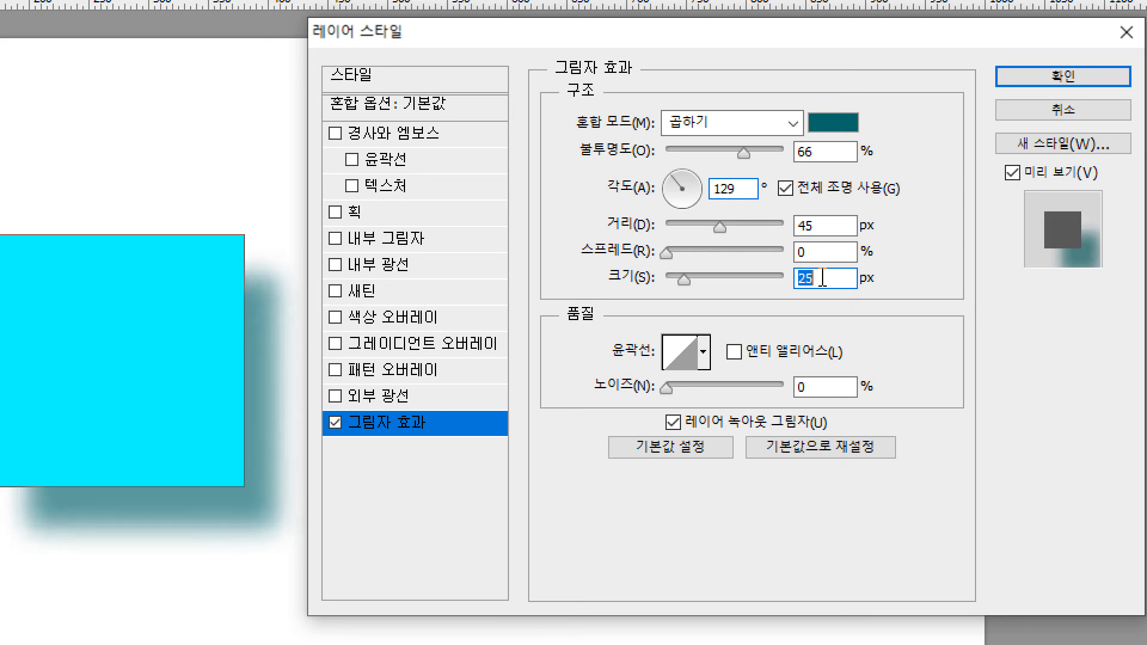
key(Down)
key(Down)
key(Down)
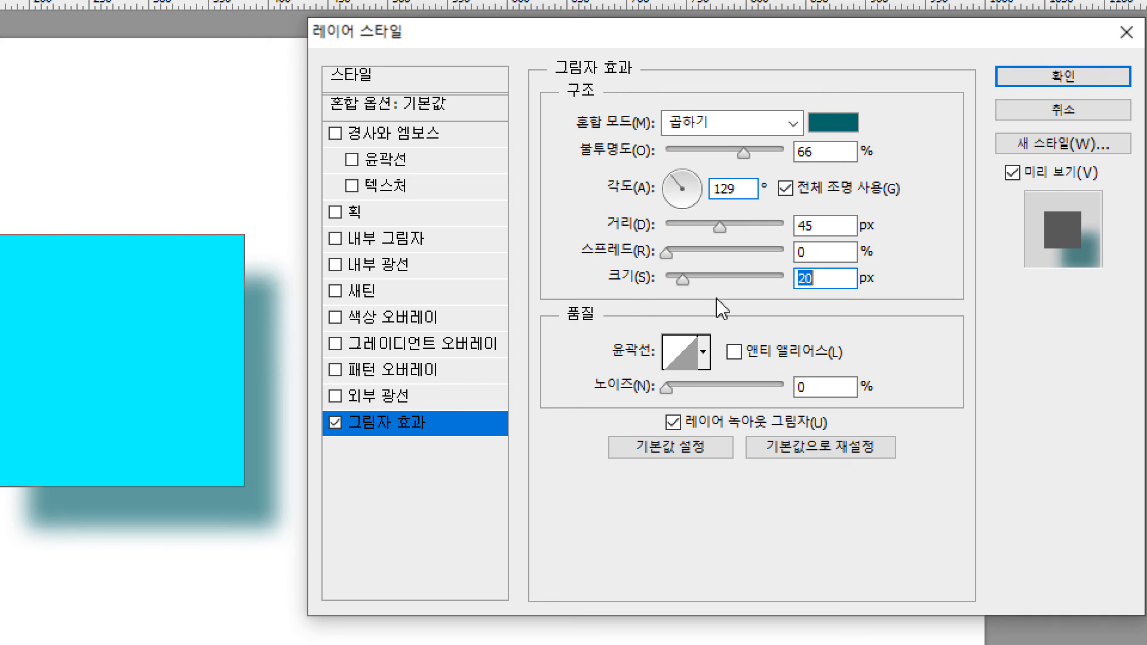
Set the shadow size to 0 px and raise it gradually to 20 px to compare the blur.
text(0)
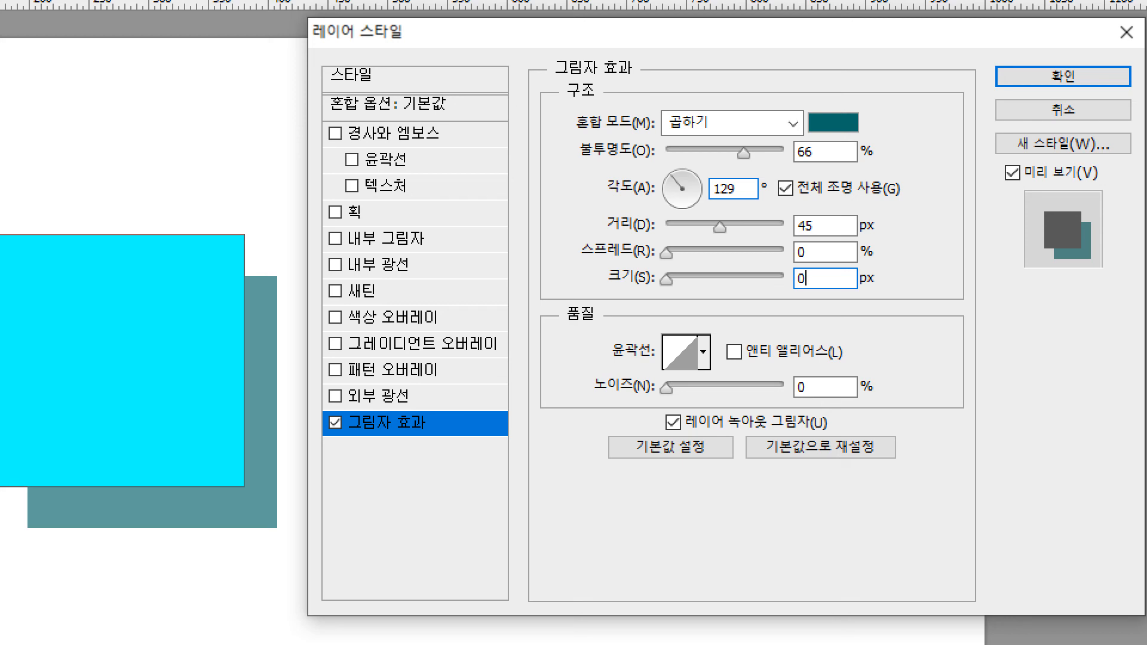
key(Up)
key(Up)
key(Up)
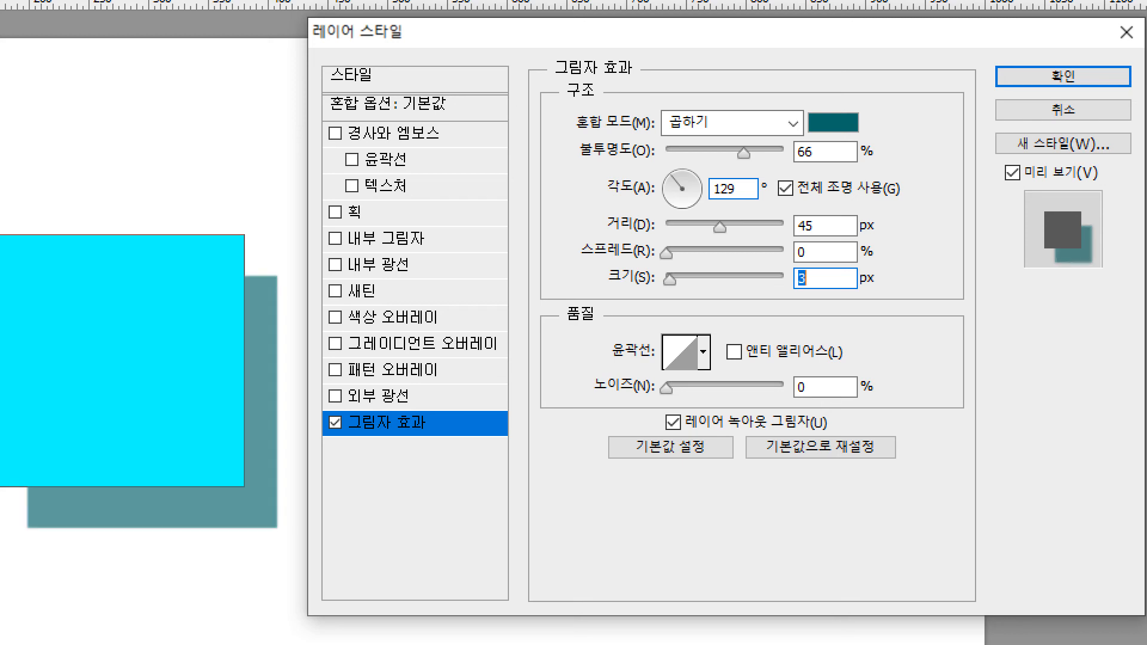
key(Up)
key(Up)
key(Up)
key(Up)
key(Up)
key(Up)
key(Up)
key(Up)
key(Up)
key(Up)
key(Up)
key(Up)
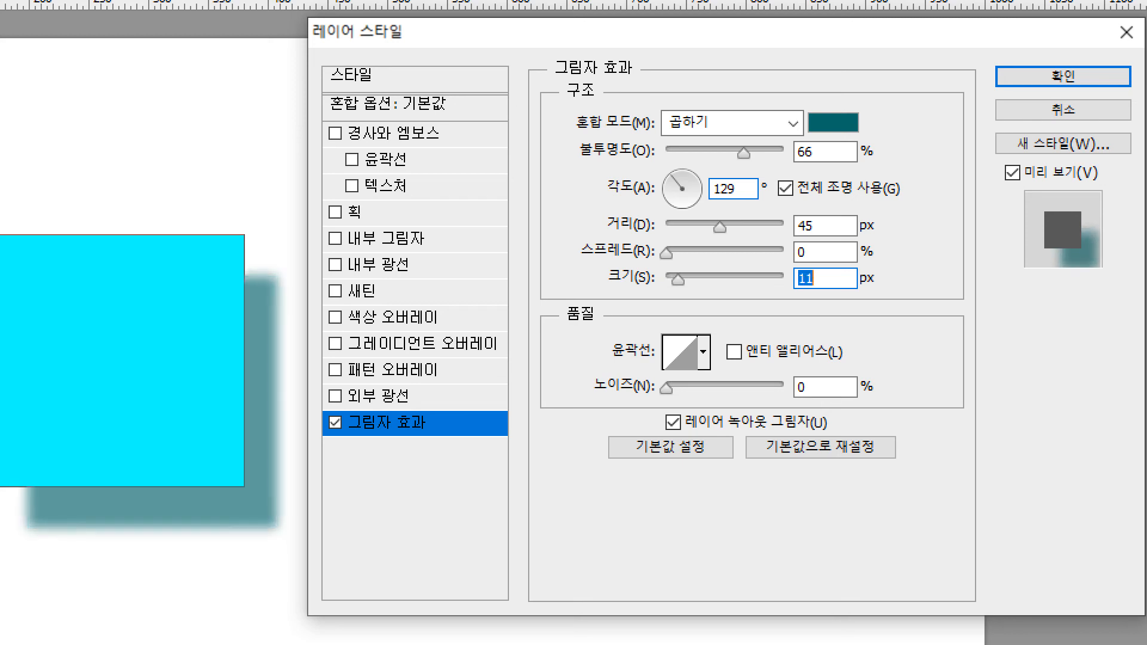
key(Up)
key(Up)
key(Up)
key(Up)
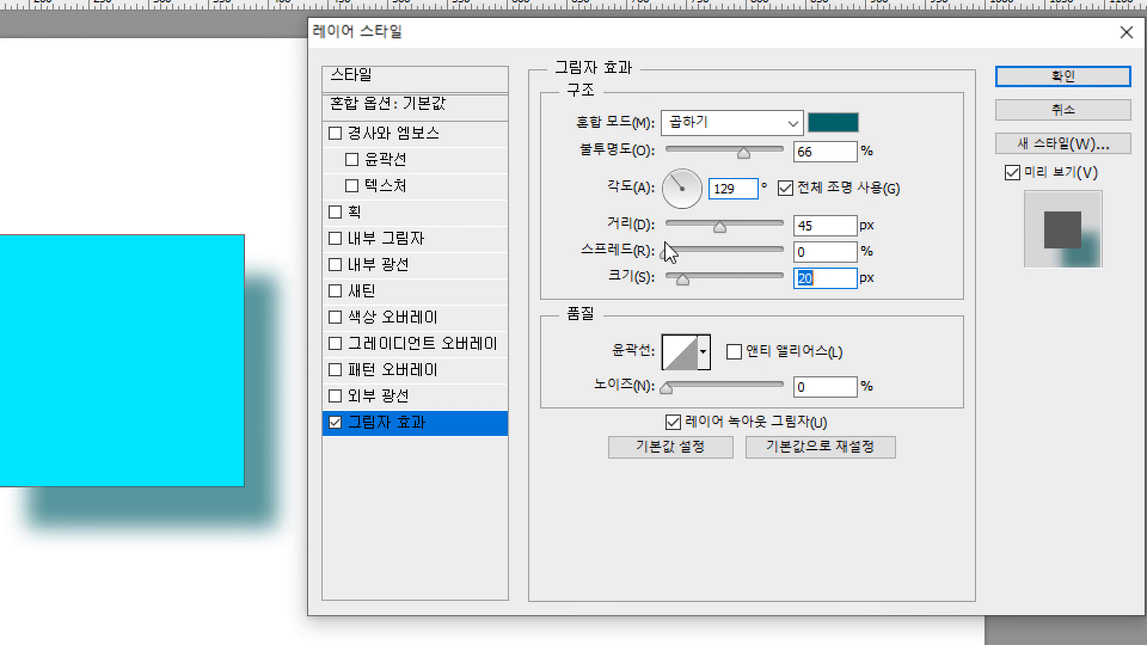
Try a 50% spread and a 6 px size, and settle on a 38 px shadow size with a 60% spread.
drag(668, 255, 726, 257)
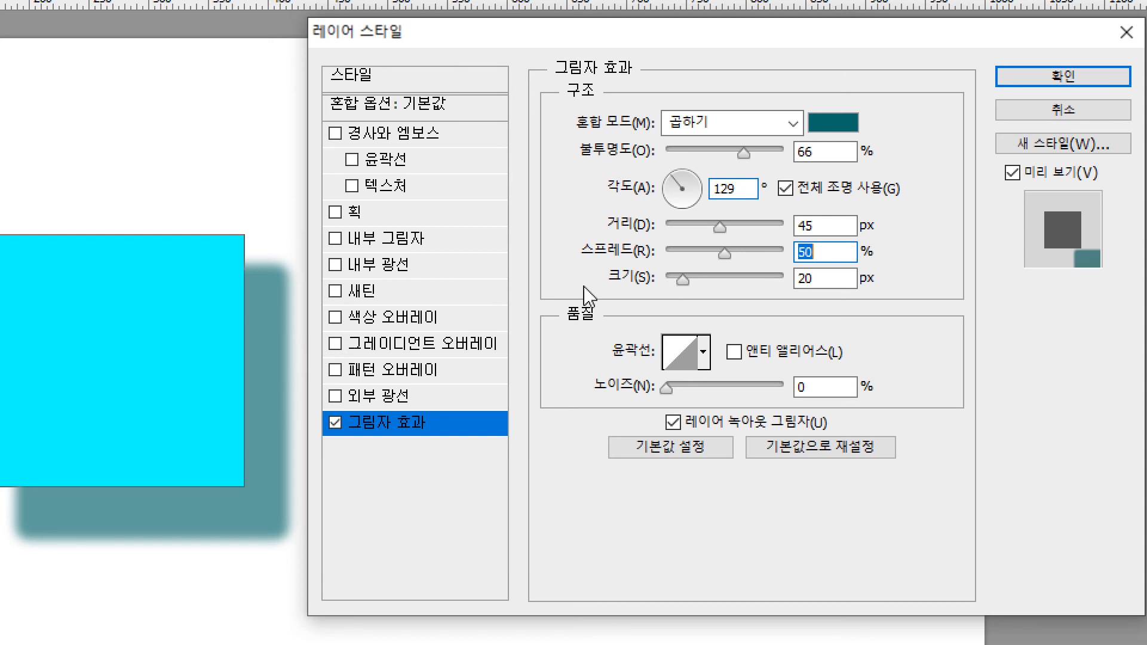
drag(724, 254, 675, 290)
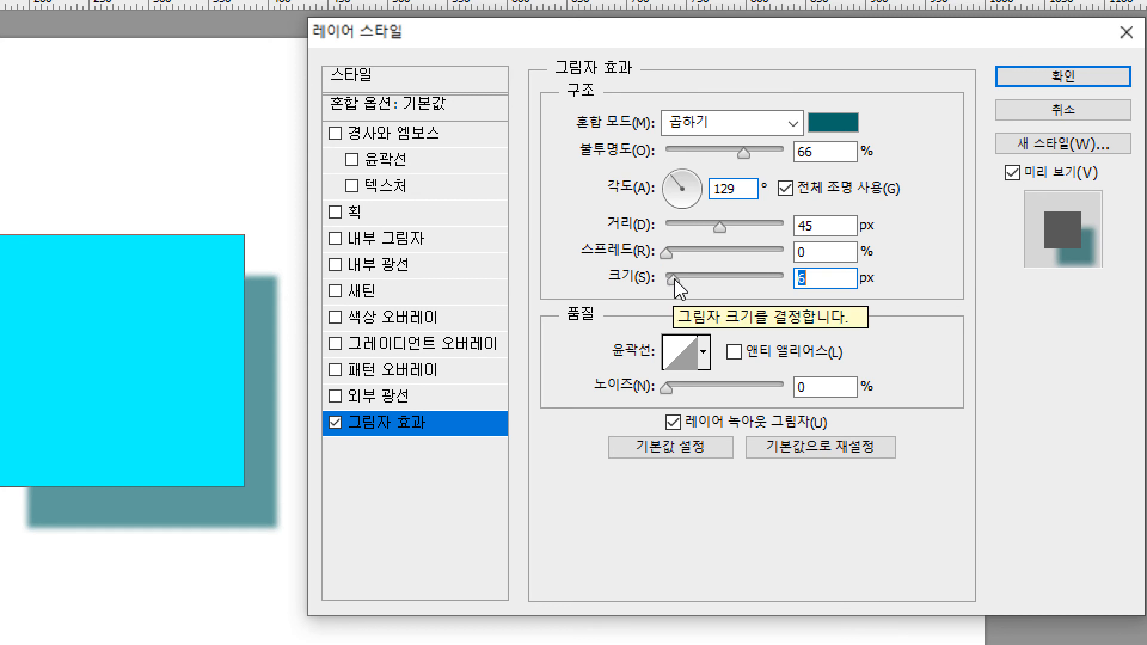
drag(675, 281, 692, 281)
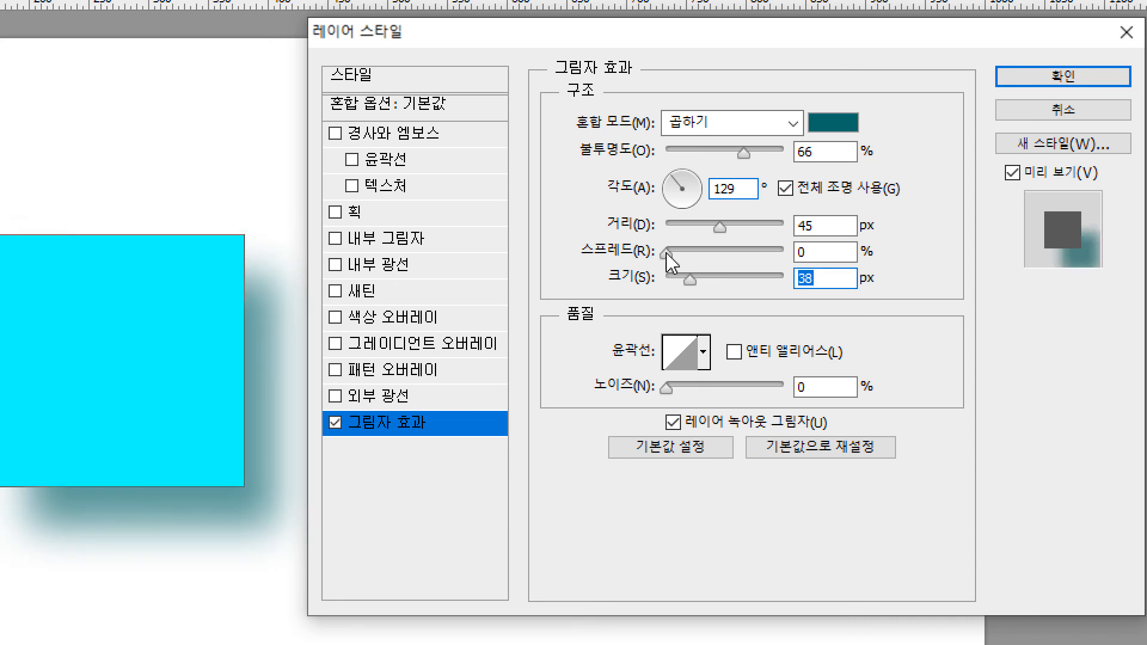
drag(666, 253, 742, 280)
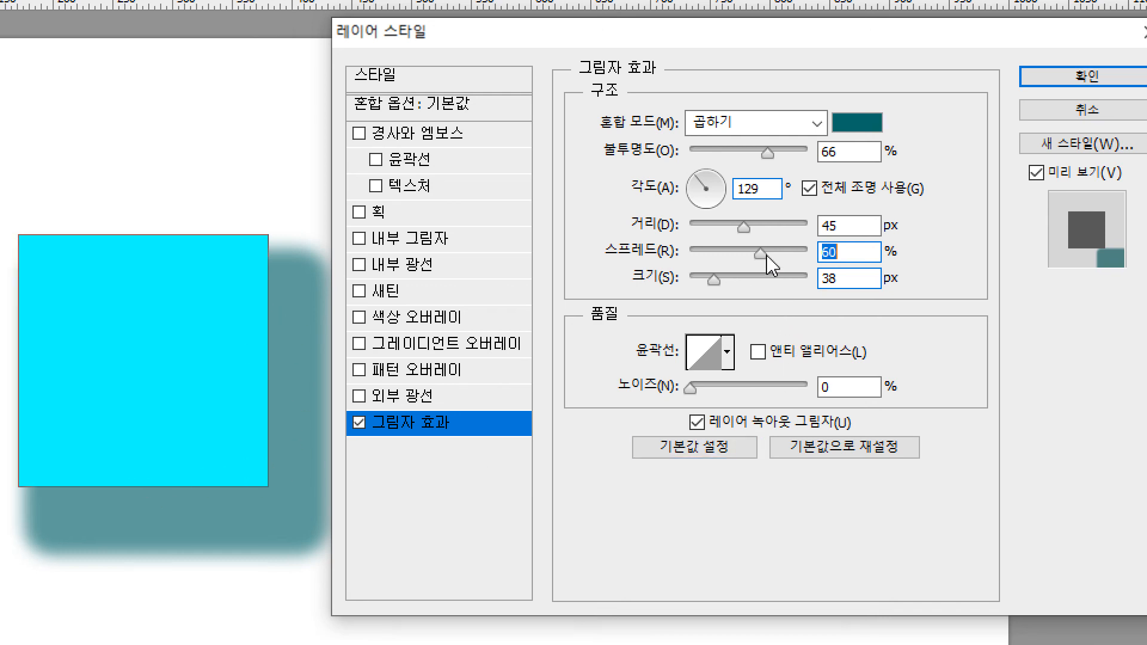
Set the shadow spread to 0%, try a 0 px size, and set the size to 5 px and the distance to 51 px.
drag(760, 254, 653, 291)
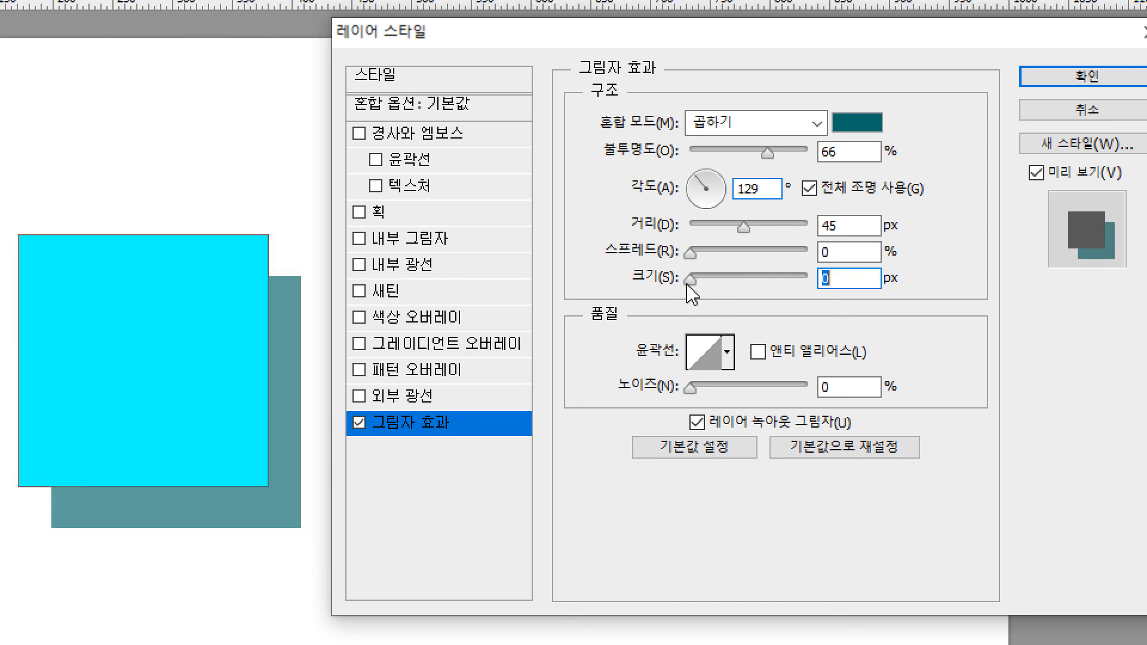
drag(691, 281, 660, 284)
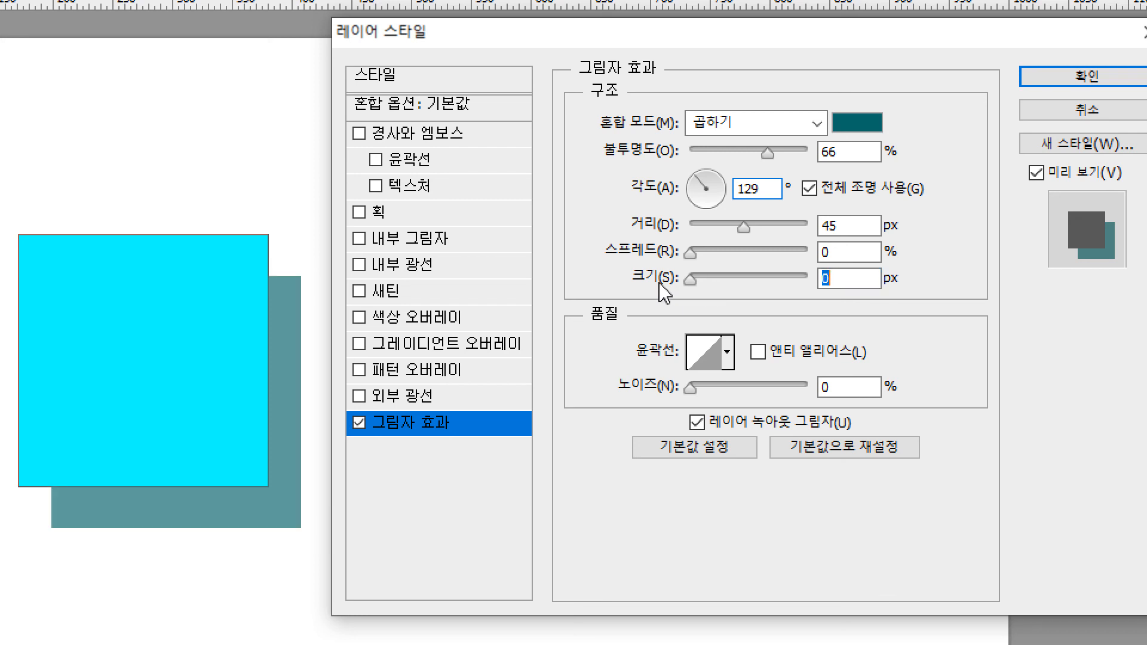
mouse_move(689, 288)
mouse_down()
mouse_move(718, 299)
mouse_move(698, 286)
mouse_up()
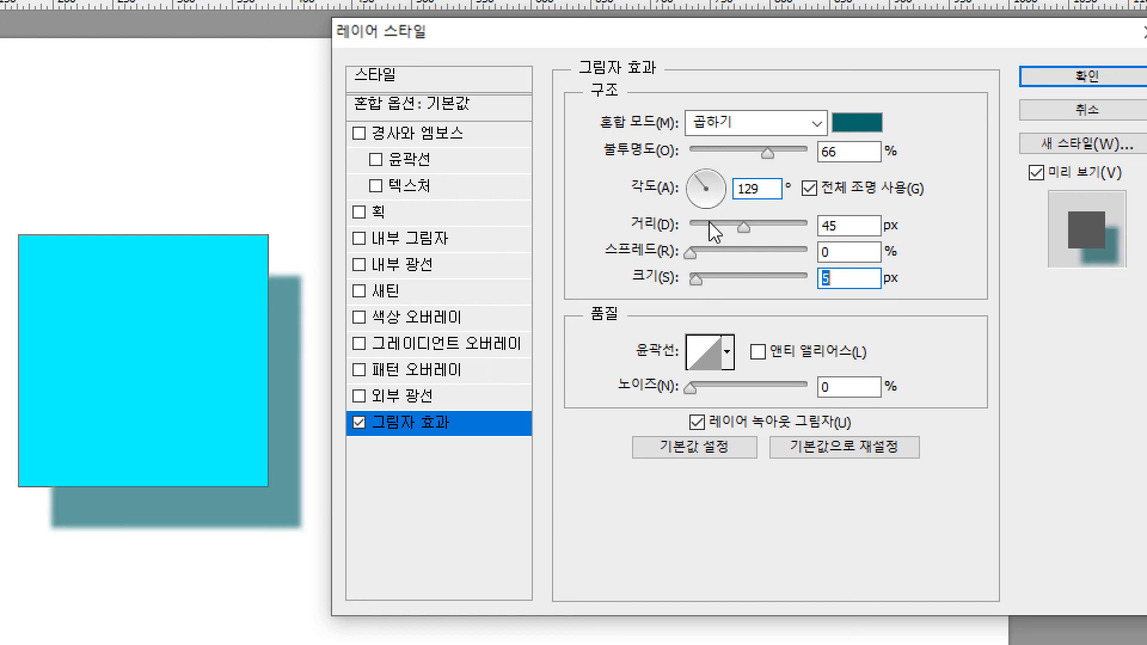
drag(710, 223, 750, 211)
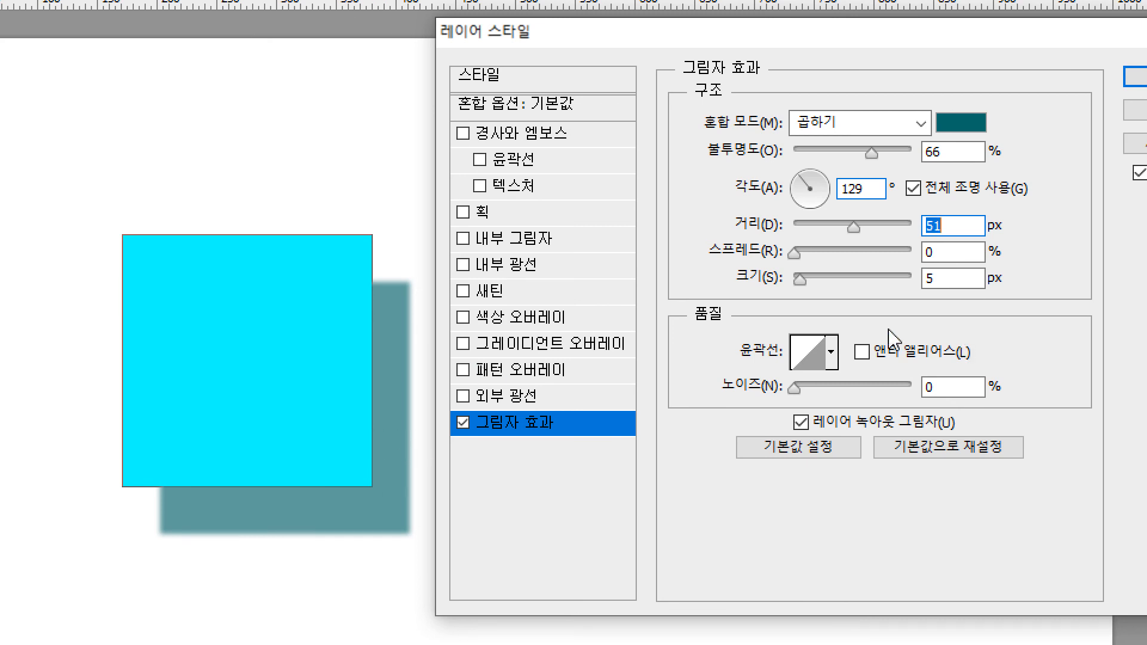
Try a 59 px shadow size, set the size to 5 px and apply the layer style.
drag(800, 284, 783, 251)
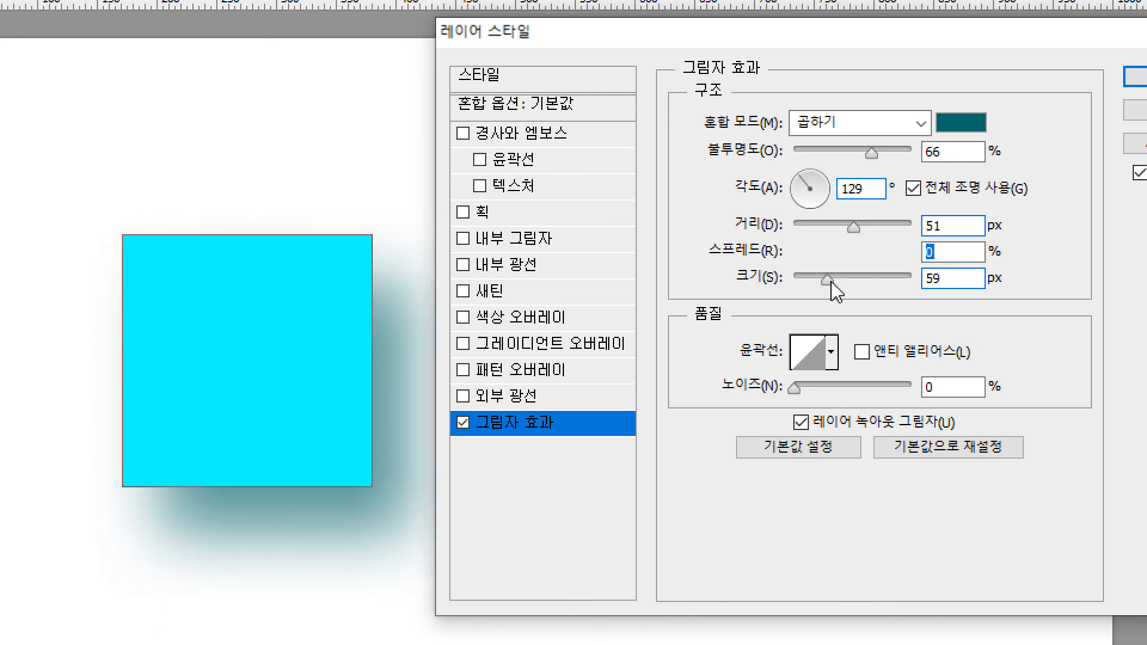
drag(831, 282, 790, 281)
text(5)
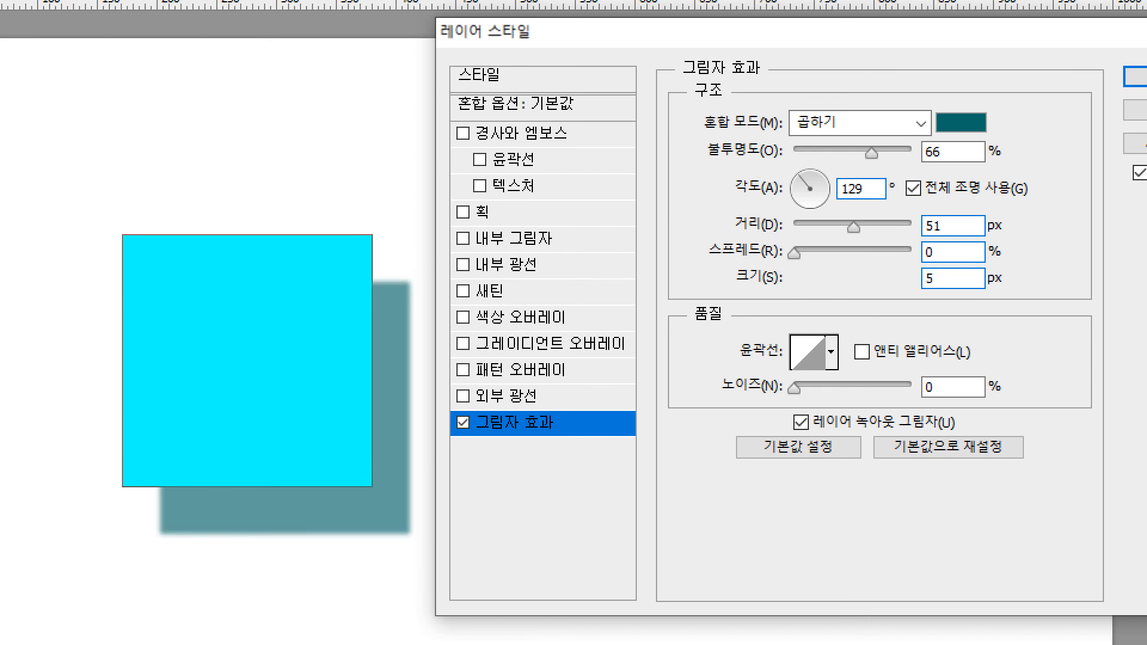
key(Return)
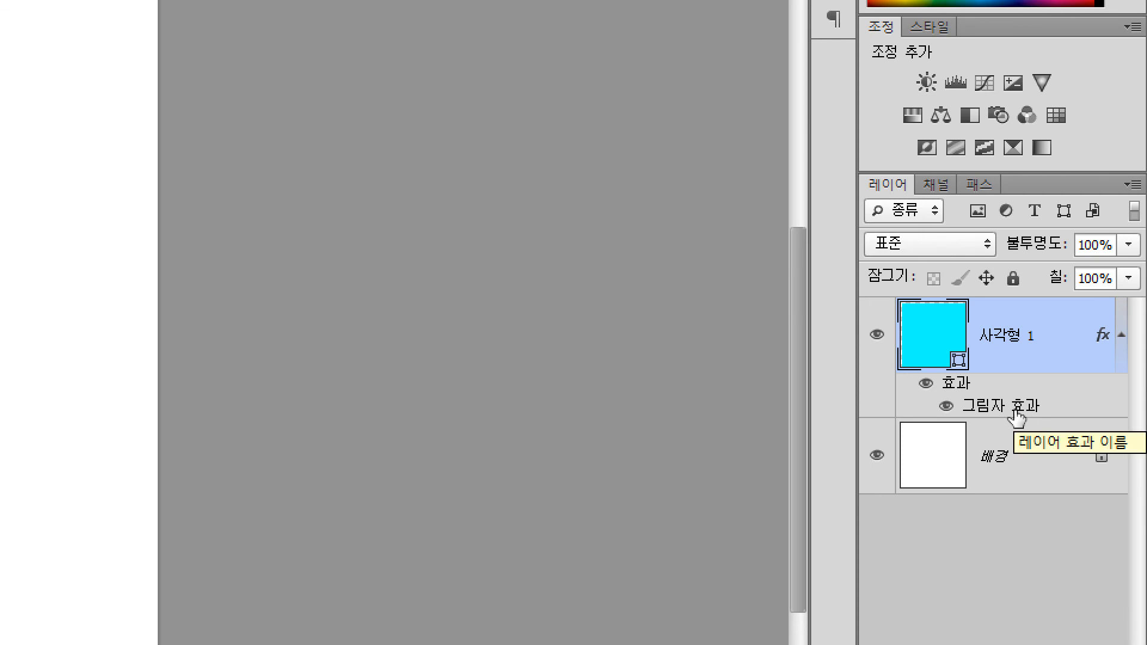
Toggle the visibility of the rectangle layer's drop shadow effect off and on several times, ending with it hidden.
click(946, 407)
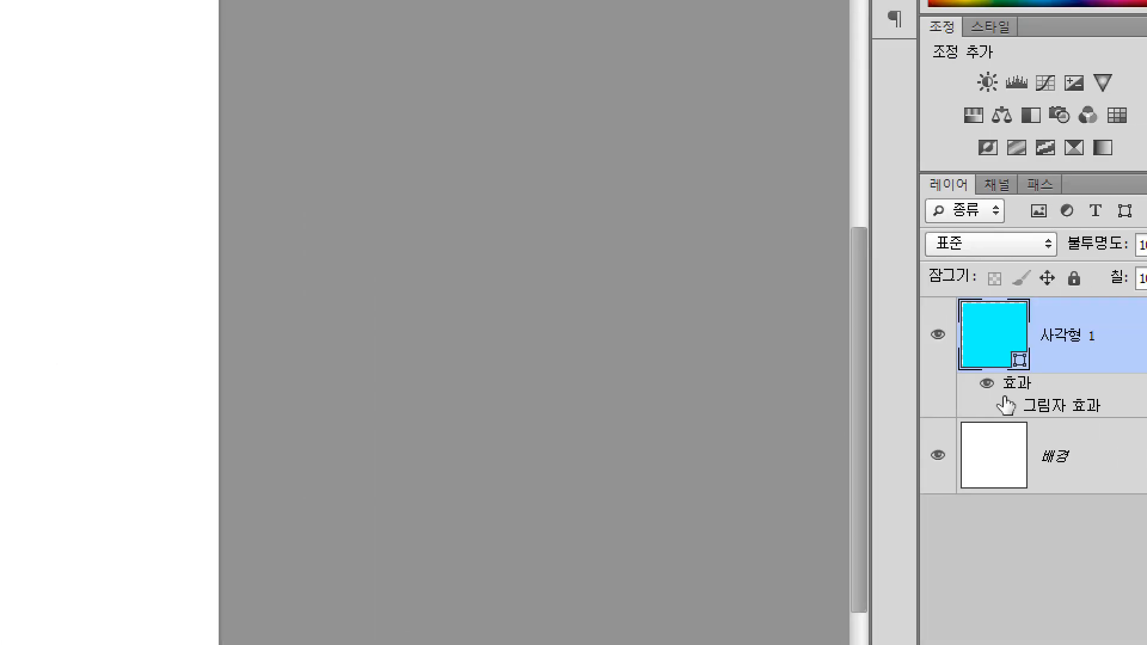
click(1005, 406)
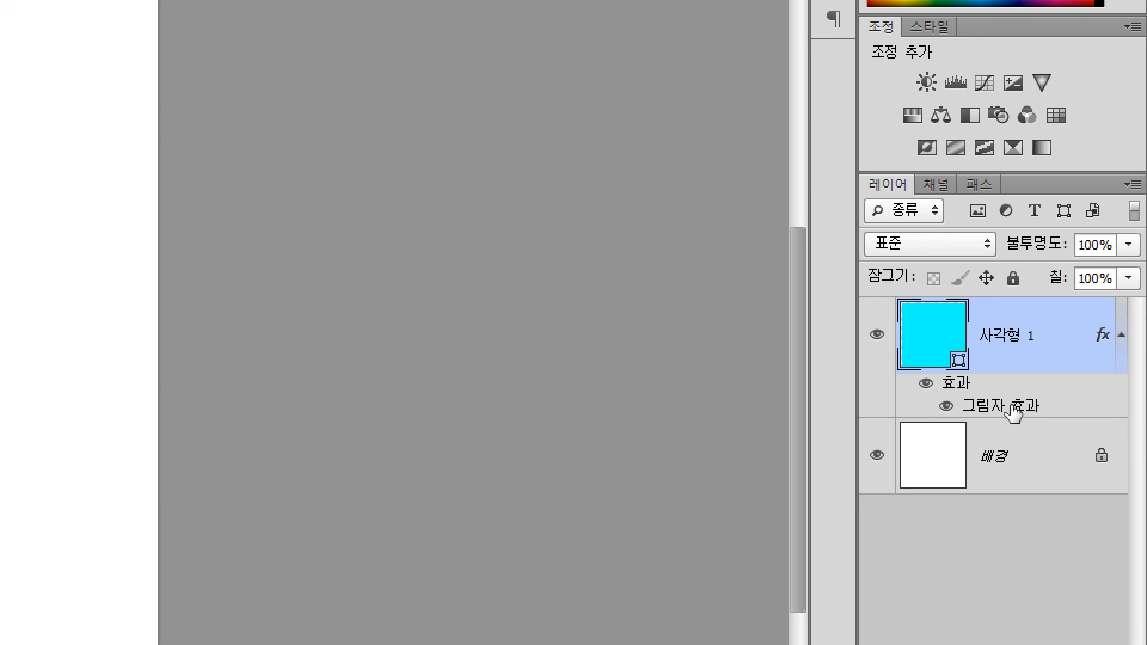
click(947, 407)
click(947, 407)
click(947, 407)
click(947, 407)
click(946, 407)
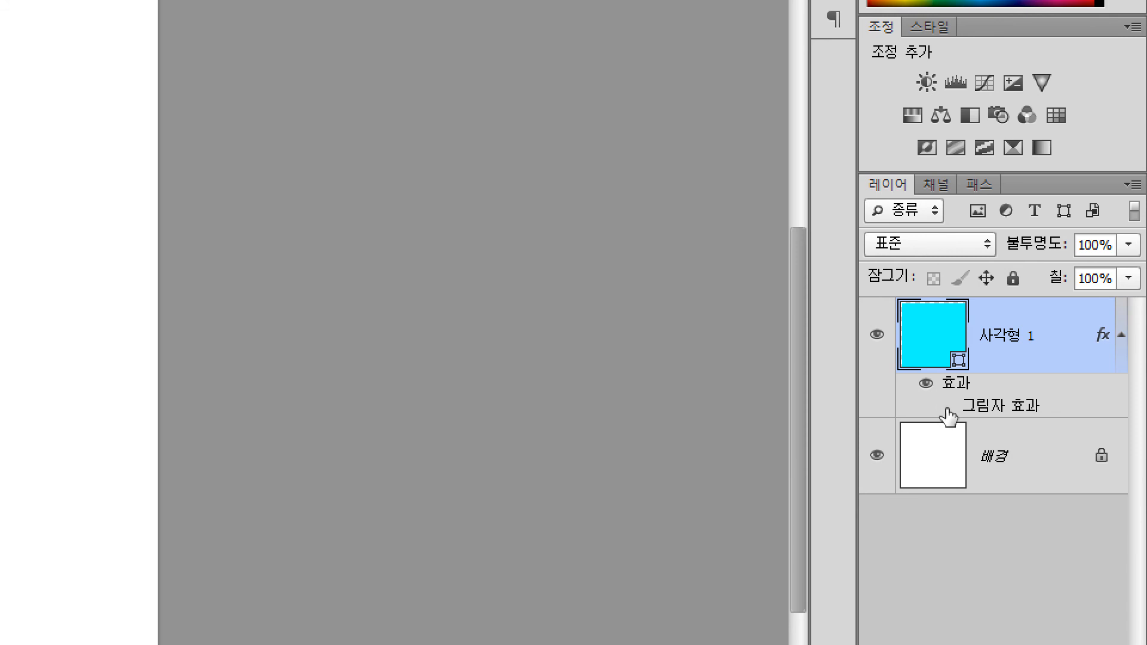